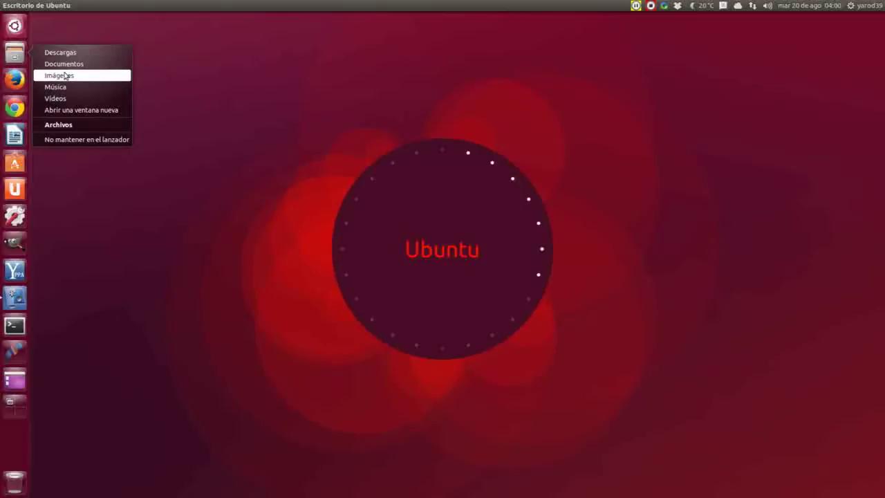
Step: Open the Imágenes folder and move its window nearer to the launcher, browsing to the .orf photos
{"action": "left_click", "coordinate": [58, 75]}
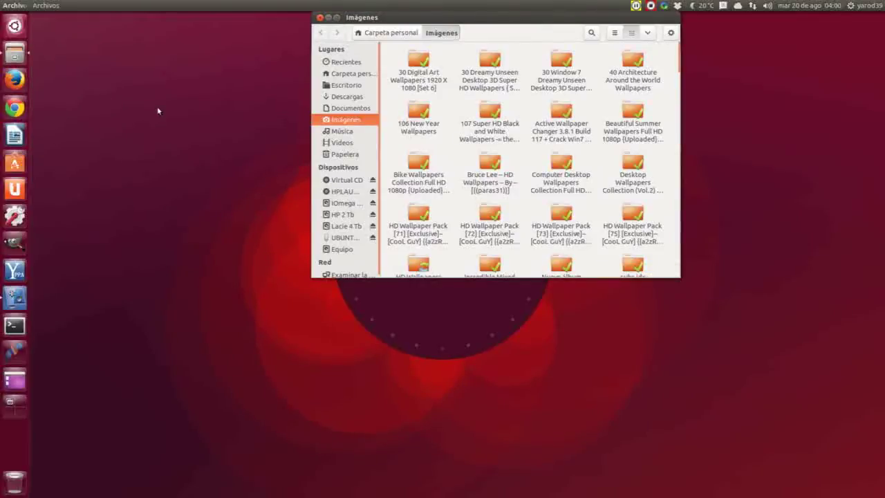
{"action": "scroll", "coordinate": [413, 142], "scroll_direction": "down", "scroll_amount": 5}
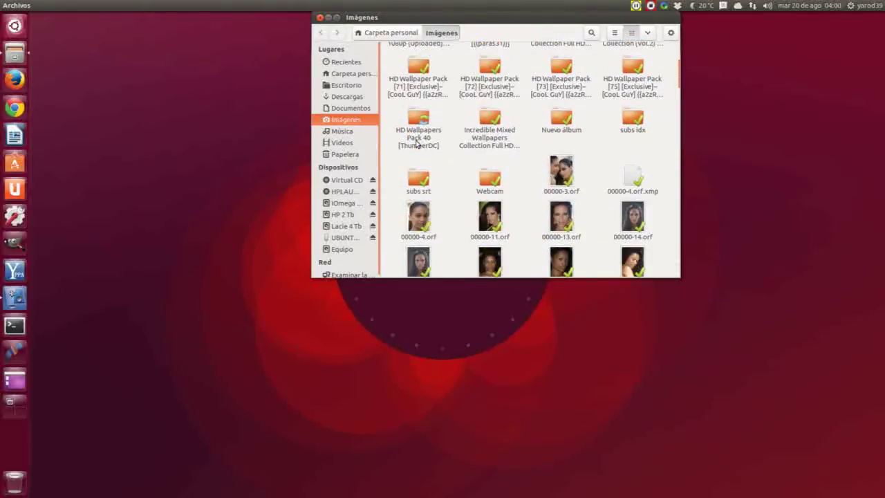
{"action": "scroll", "coordinate": [417, 144], "scroll_direction": "down", "scroll_amount": 1}
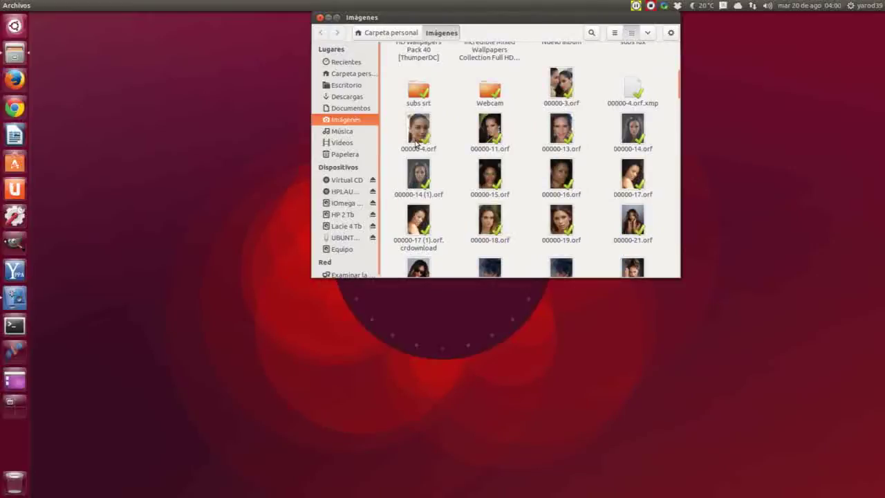
{"action": "left_click_drag", "start_coordinate": [469, 22], "coordinate": [364, 65]}
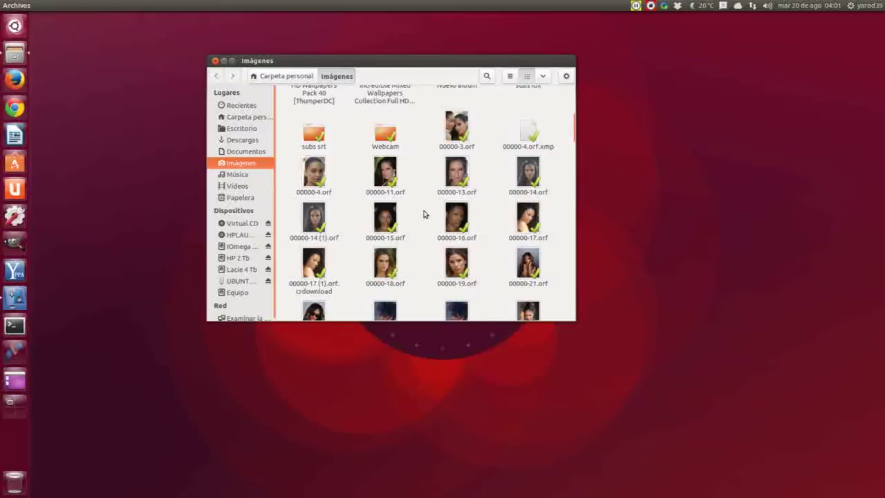
Step: Examine the contents of the Imágenes folder at several icon sizes, from the largest icons down to the smallest
{"action": "scroll", "coordinate": [424, 214], "scroll_direction": "up", "scroll_amount": 4}
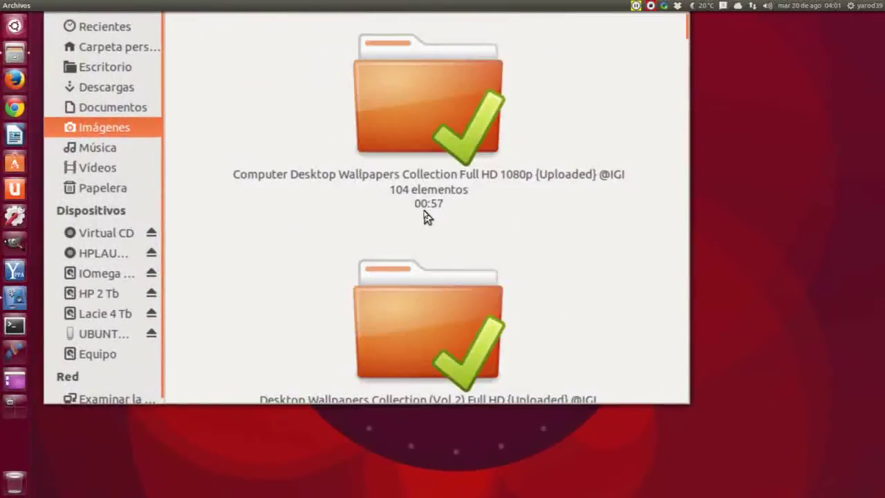
{"action": "scroll", "coordinate": [424, 214], "scroll_direction": "down", "scroll_amount": 4}
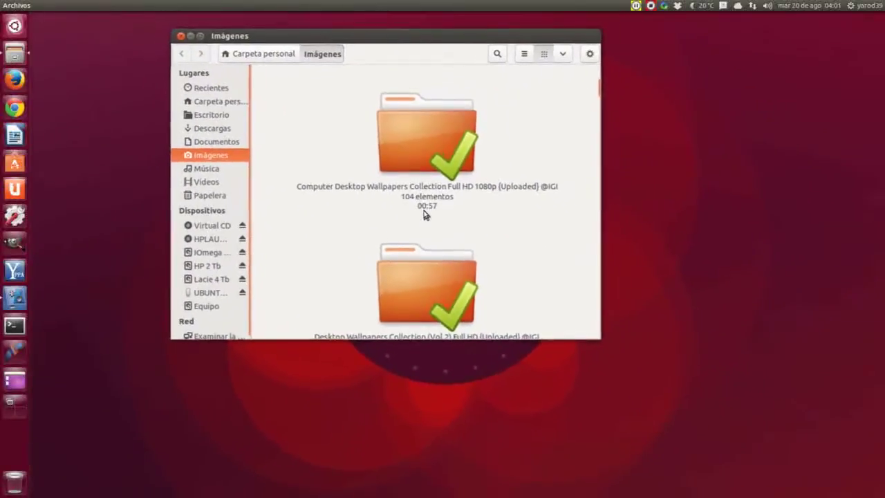
{"action": "scroll", "coordinate": [423, 215], "scroll_direction": "down", "scroll_amount": 3}
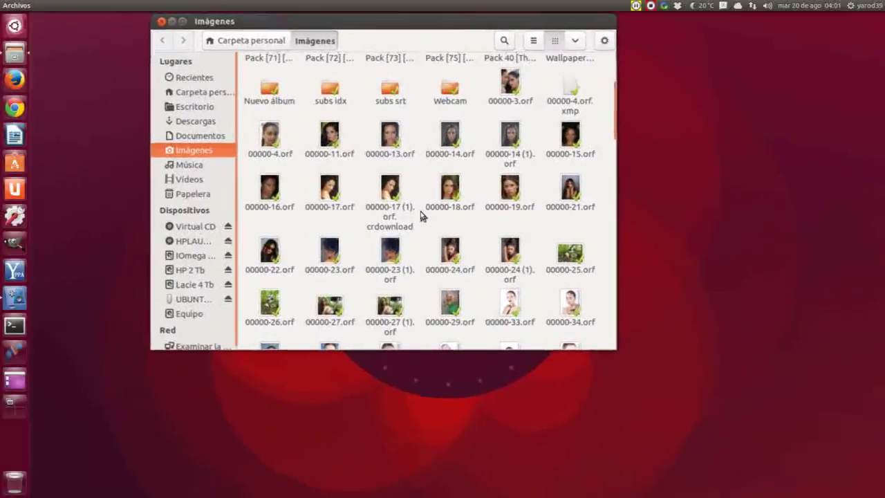
{"action": "scroll", "coordinate": [423, 214], "scroll_direction": "up", "scroll_amount": 4}
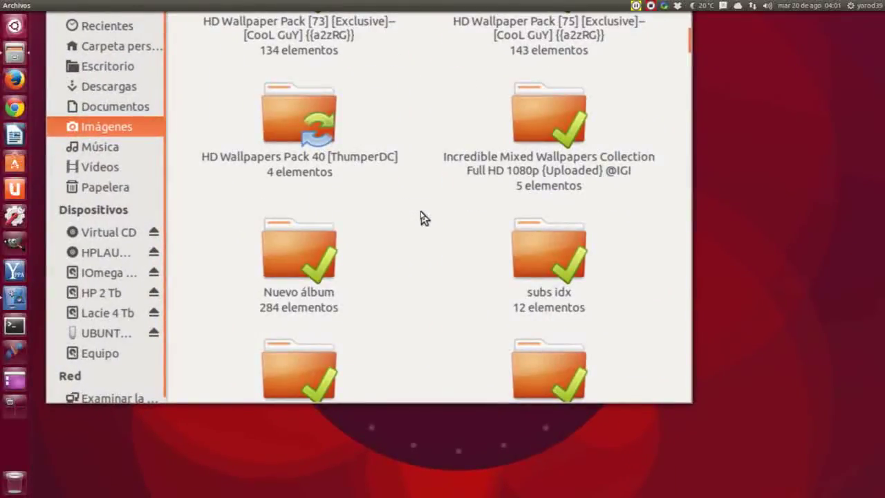
{"action": "scroll", "coordinate": [424, 217], "scroll_direction": "down", "scroll_amount": 7}
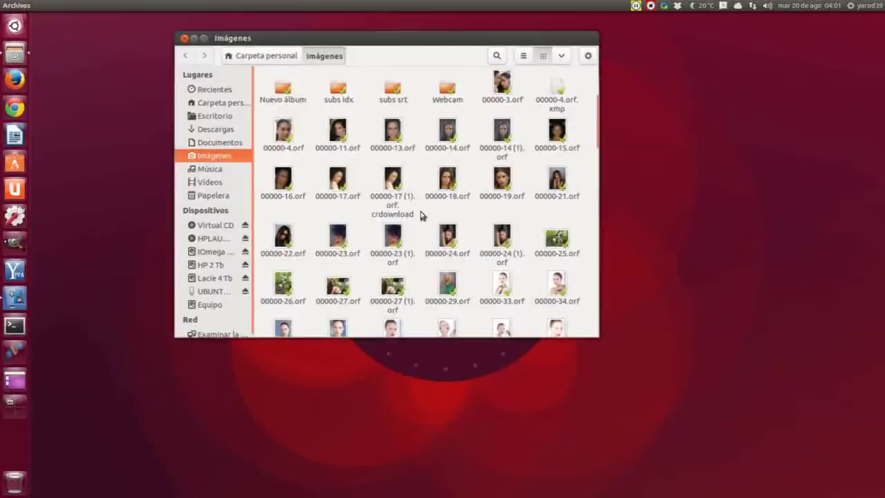
{"action": "scroll", "coordinate": [421, 216], "scroll_direction": "up", "scroll_amount": 1}
{"action": "scroll", "coordinate": [420, 216], "scroll_direction": "up", "scroll_amount": 3}
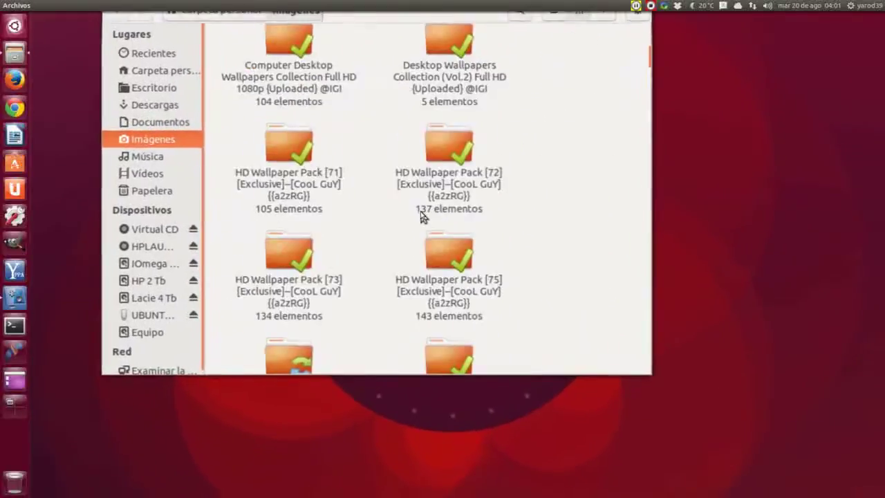
{"action": "scroll", "coordinate": [421, 216], "scroll_direction": "down", "scroll_amount": 3}
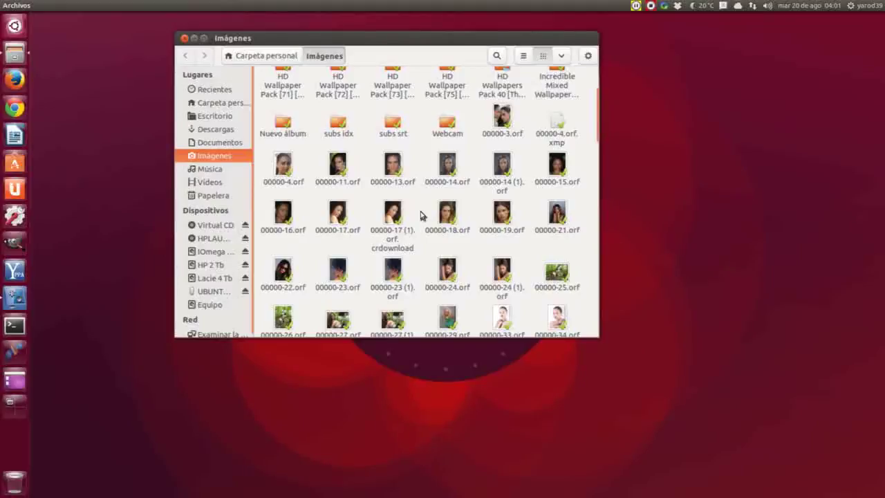
{"action": "scroll", "coordinate": [421, 216], "scroll_direction": "up", "scroll_amount": 1}
{"action": "scroll", "coordinate": [421, 216], "scroll_direction": "down", "scroll_amount": 3}
{"action": "scroll", "coordinate": [421, 216], "scroll_direction": "down", "scroll_amount": 2}
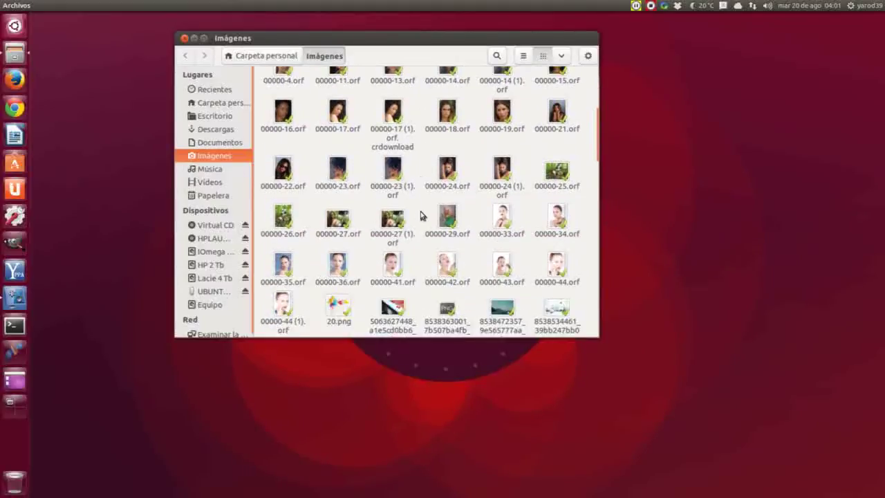
{"action": "scroll", "coordinate": [421, 216], "scroll_direction": "up", "scroll_amount": 2}
{"action": "scroll", "coordinate": [421, 216], "scroll_direction": "up", "scroll_amount": 2}
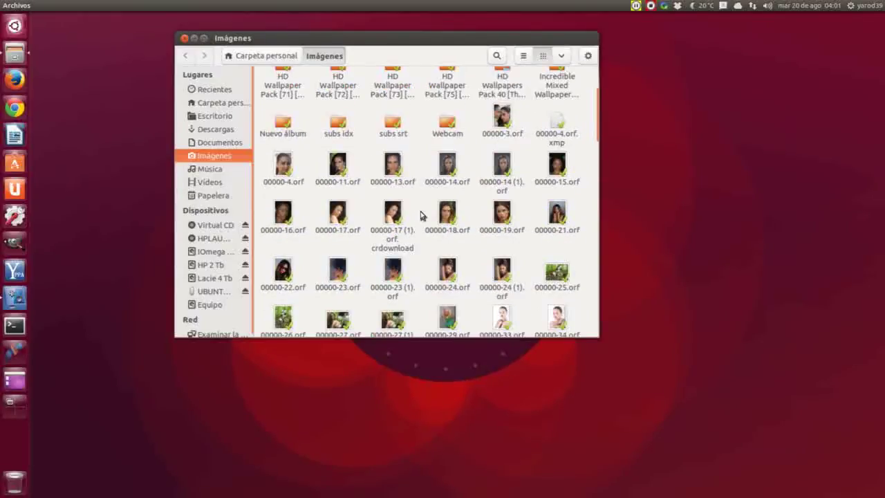
{"action": "scroll", "coordinate": [421, 216], "scroll_direction": "down", "scroll_amount": 3}
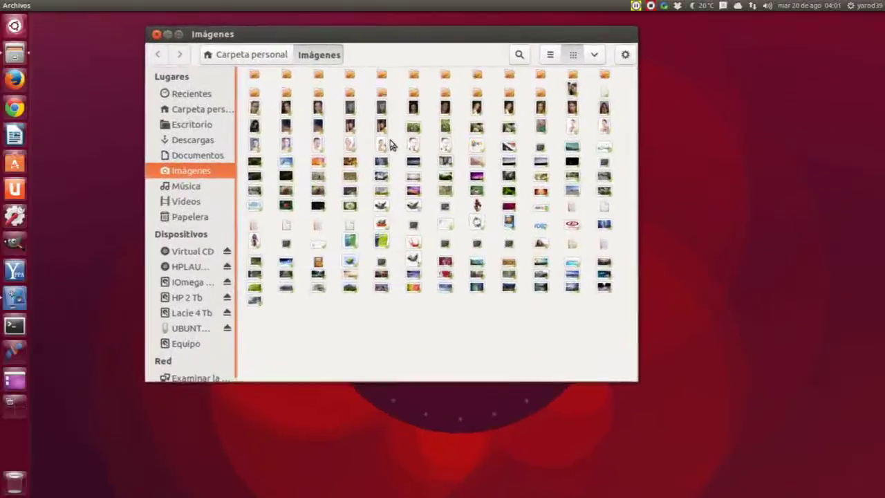
{"action": "scroll", "coordinate": [391, 133], "scroll_direction": "up", "scroll_amount": 4}
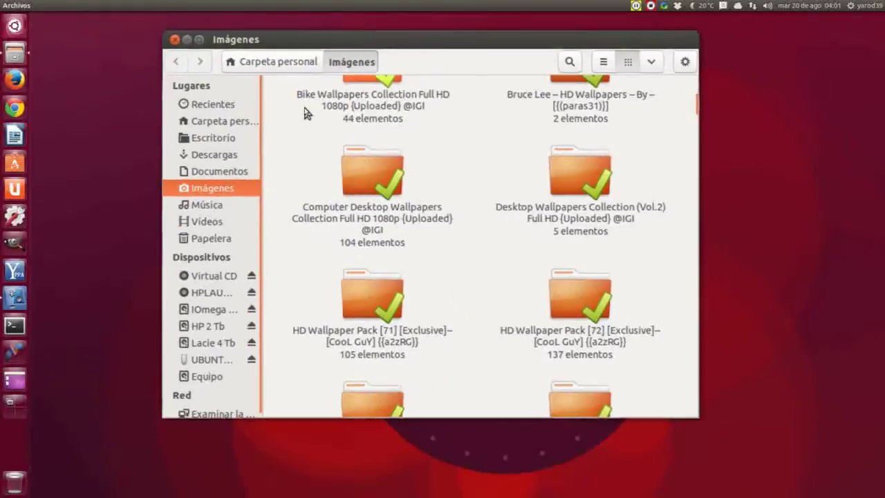
{"action": "scroll", "coordinate": [304, 112], "scroll_direction": "down", "scroll_amount": 5}
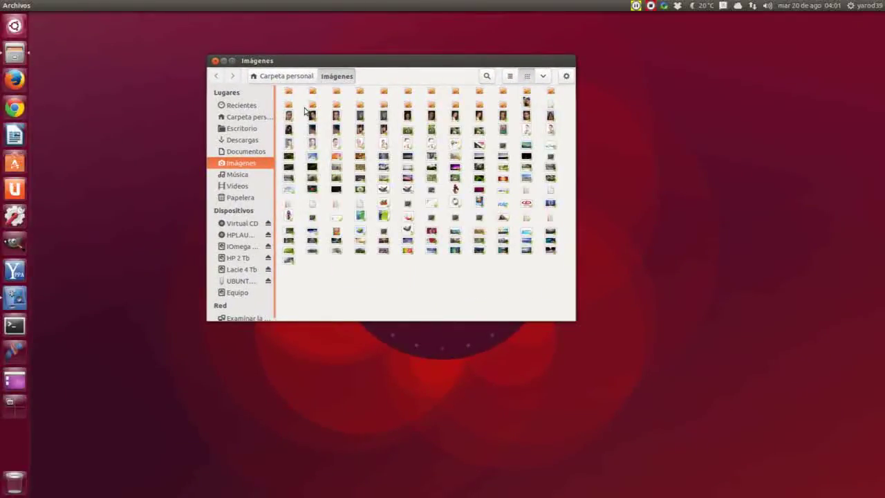
{"action": "left_click", "coordinate": [486, 77]}
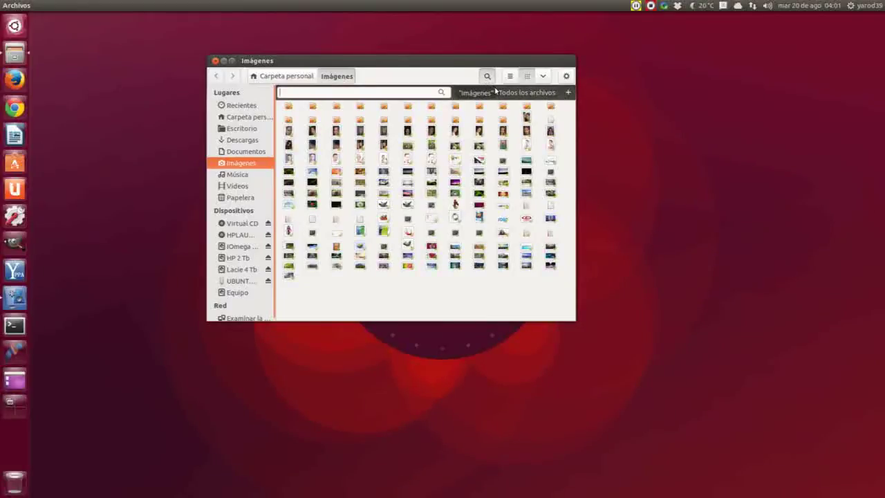
{"action": "left_click", "coordinate": [486, 77]}
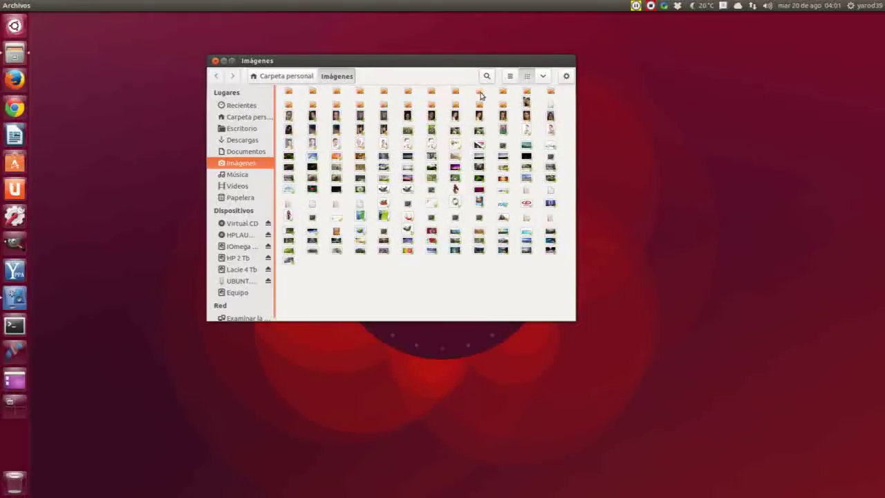
Step: Review the basic, permissions and sharing properties of the Imágenes folder, leaving its settings as they are
{"action": "right_click", "coordinate": [376, 272]}
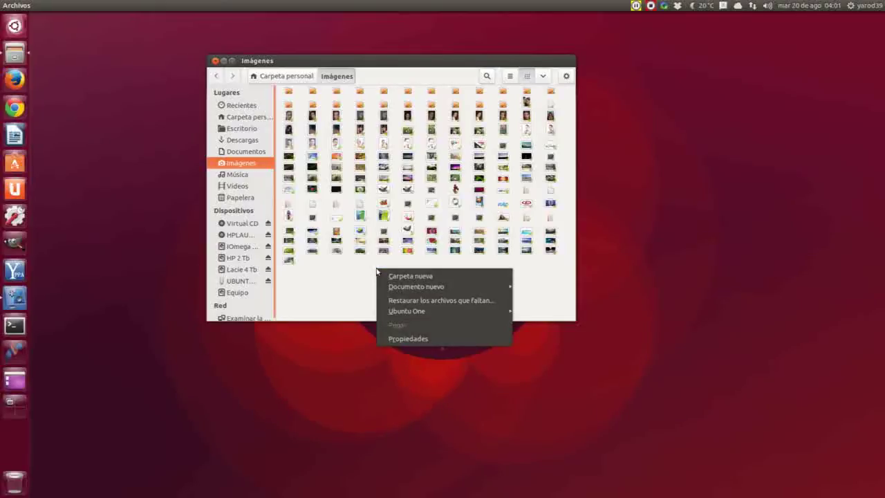
{"action": "mouse_move", "coordinate": [411, 289]}
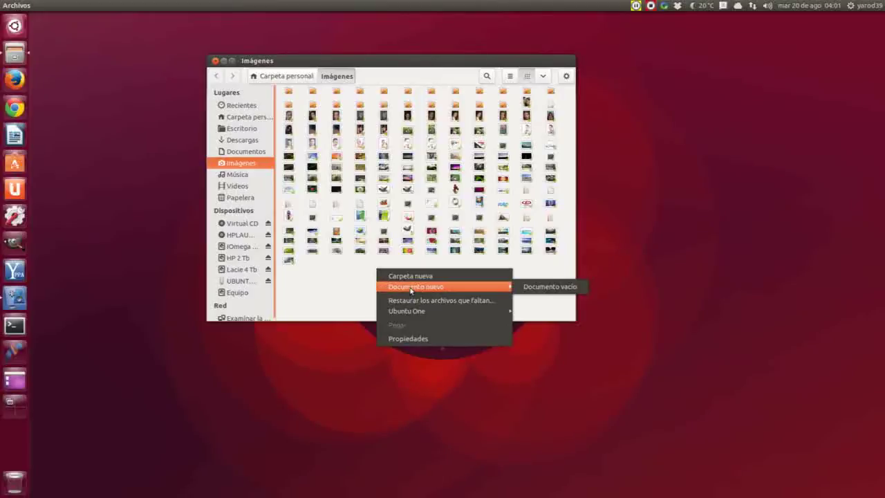
{"action": "left_click", "coordinate": [412, 339]}
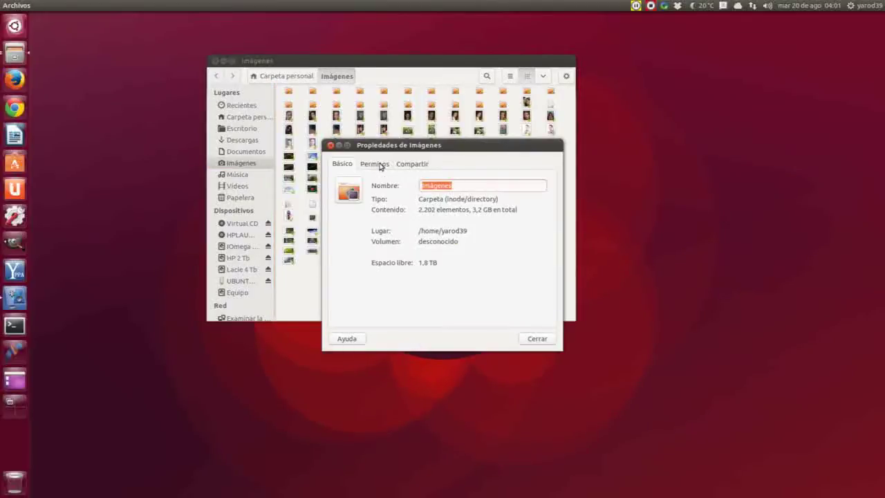
{"action": "left_click", "coordinate": [380, 166]}
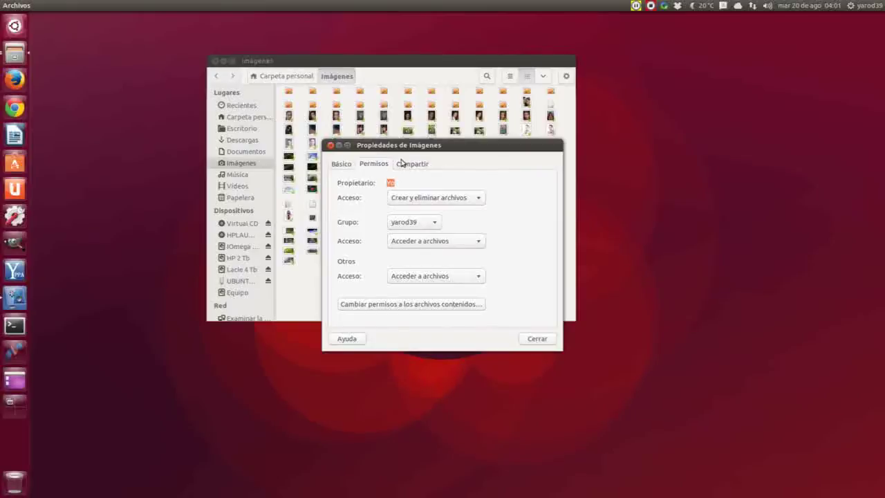
{"action": "left_click", "coordinate": [408, 166]}
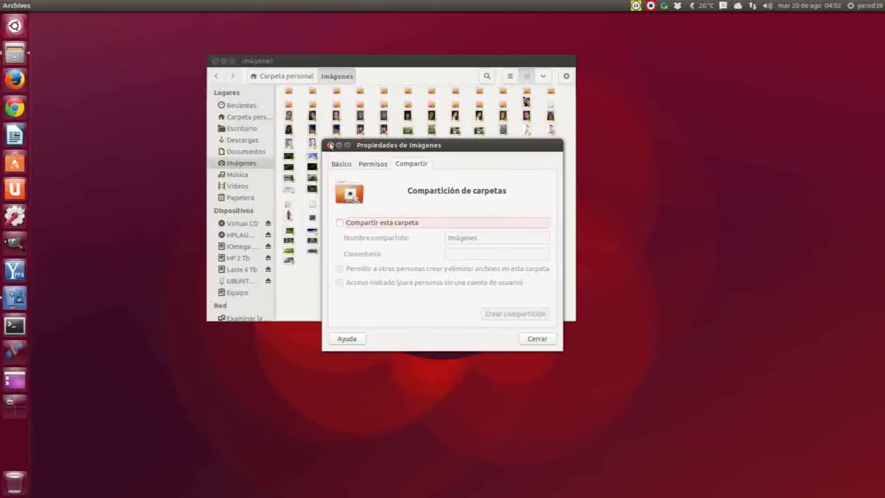
{"action": "left_click", "coordinate": [331, 145]}
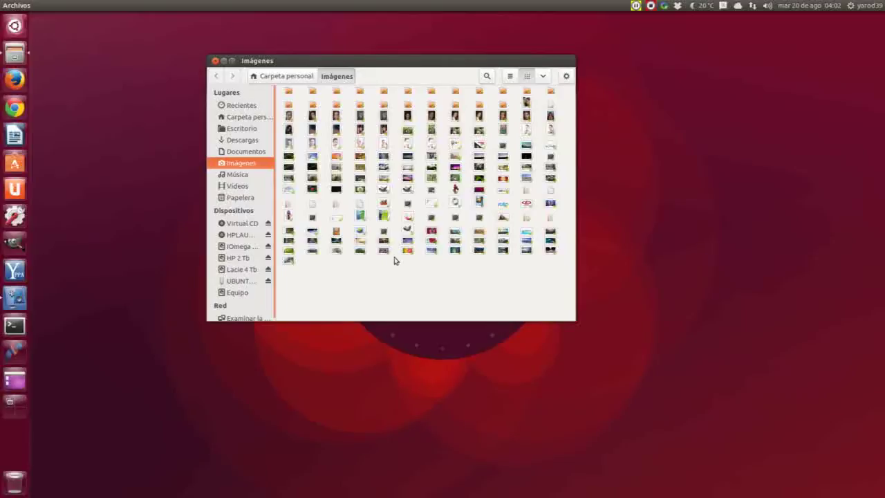
Step: Enlarge the folder's icons to four per row around the .orf photos and move the window close to the launcher
{"action": "scroll", "coordinate": [394, 260], "scroll_direction": "up", "scroll_amount": 3}
{"action": "scroll", "coordinate": [395, 262], "scroll_direction": "up", "scroll_amount": 2}
{"action": "scroll", "coordinate": [396, 263], "scroll_direction": "down", "scroll_amount": 3}
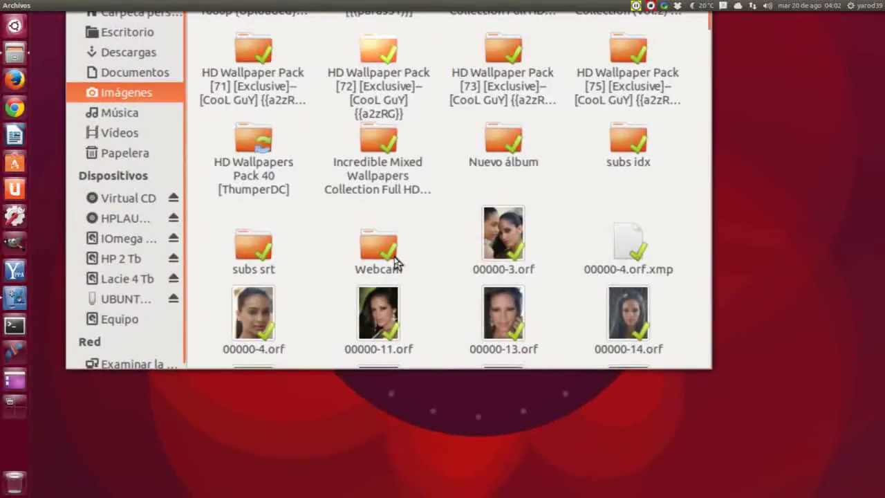
{"action": "scroll", "coordinate": [330, 413], "scroll_direction": "down", "scroll_amount": 3}
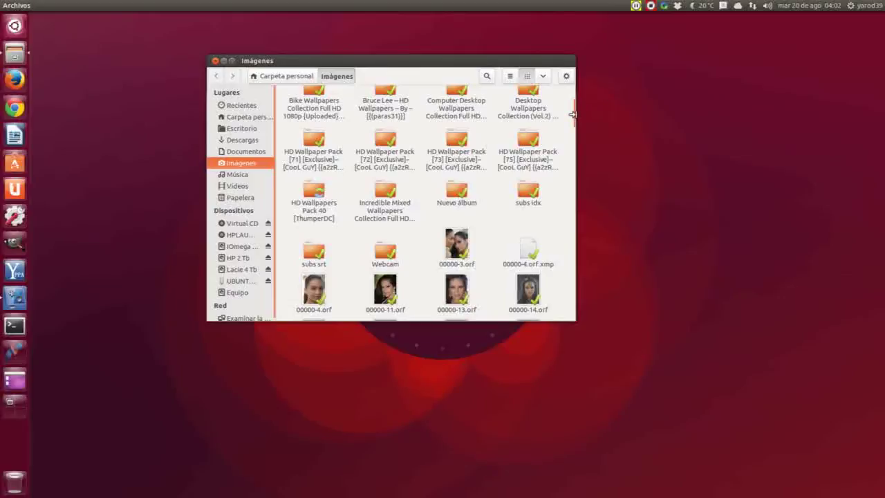
{"action": "scroll", "coordinate": [578, 131], "scroll_direction": "down", "scroll_amount": 1}
{"action": "mouse_move", "coordinate": [578, 131]}
{"action": "left_mouse_down"}
{"action": "mouse_move", "coordinate": [576, 143]}
{"action": "mouse_move", "coordinate": [577, 123]}
{"action": "left_mouse_up"}
{"action": "left_click_drag", "start_coordinate": [400, 62], "coordinate": [258, 57]}
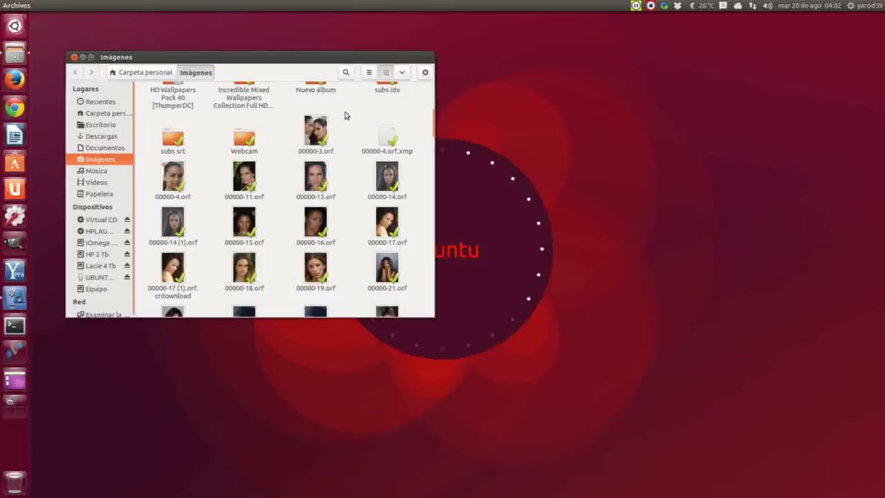
Step: Open 00000-3.orf with UFRaw, look over its histograms and raw conversion settings, and close it without saving
{"action": "right_click", "coordinate": [318, 131]}
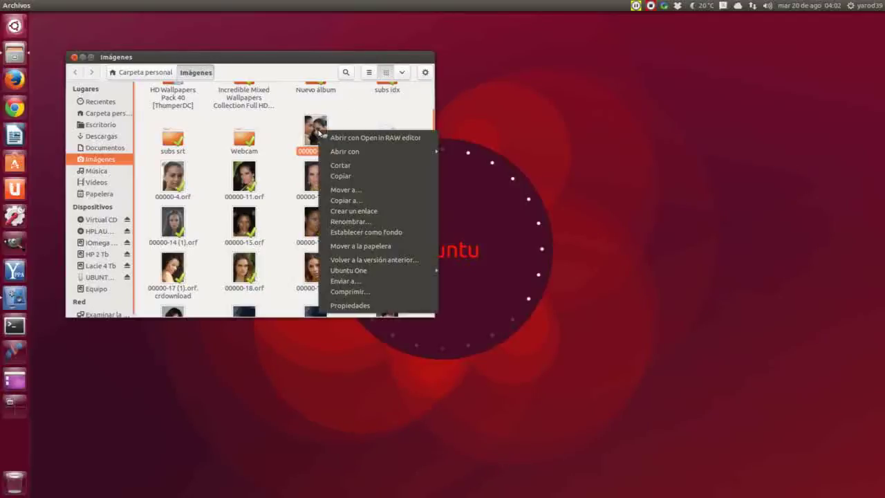
{"action": "mouse_move", "coordinate": [342, 152]}
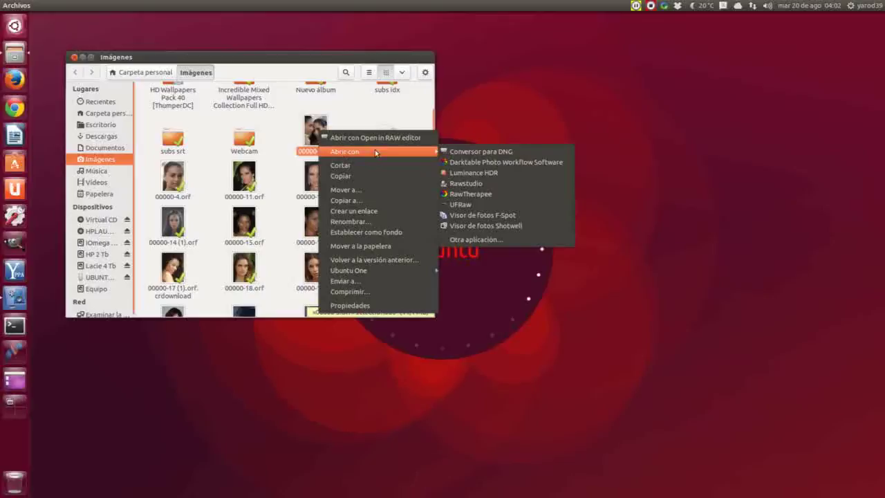
{"action": "left_click", "coordinate": [476, 205]}
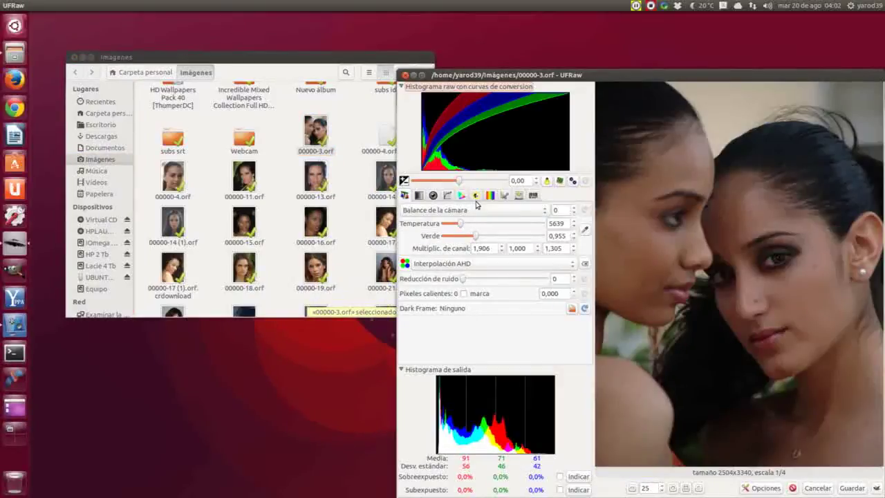
{"action": "left_click_drag", "start_coordinate": [630, 71], "coordinate": [546, 41]}
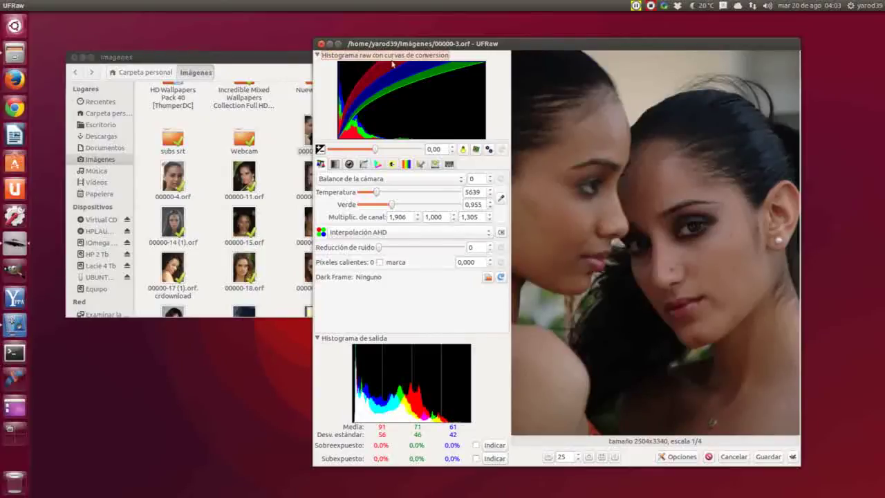
{"action": "left_click", "coordinate": [321, 44]}
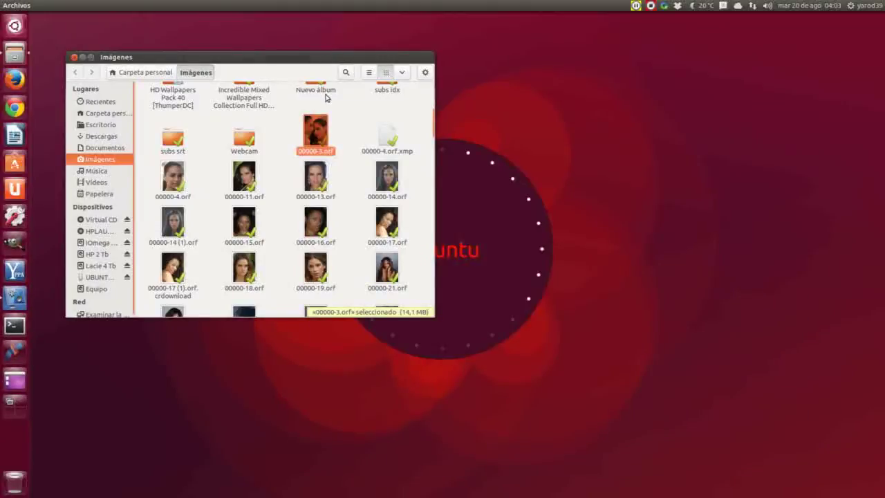
Step: Open 00000-3.orf with Darktable Photo Workflow Software
{"action": "right_click", "coordinate": [315, 130]}
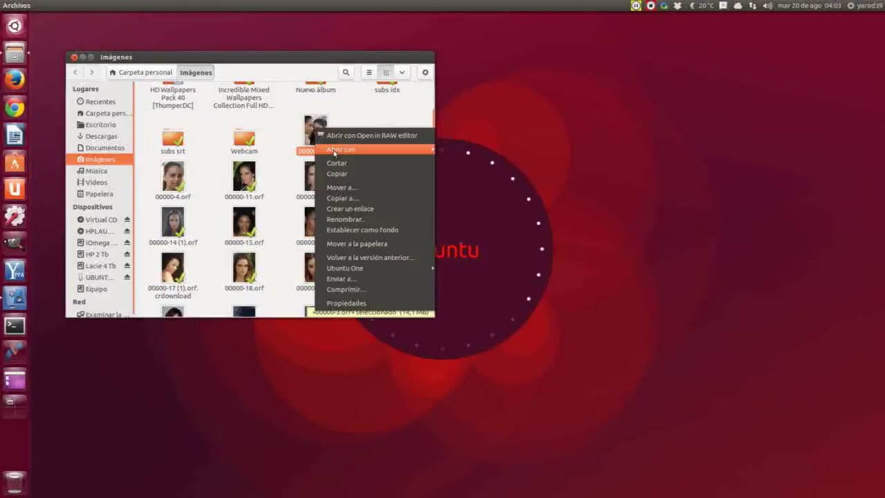
{"action": "mouse_move", "coordinate": [384, 153]}
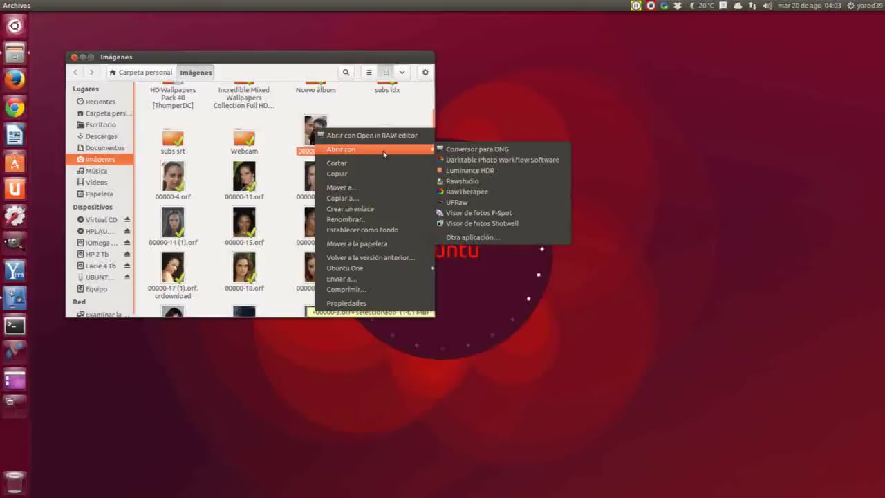
{"action": "left_click", "coordinate": [462, 160]}
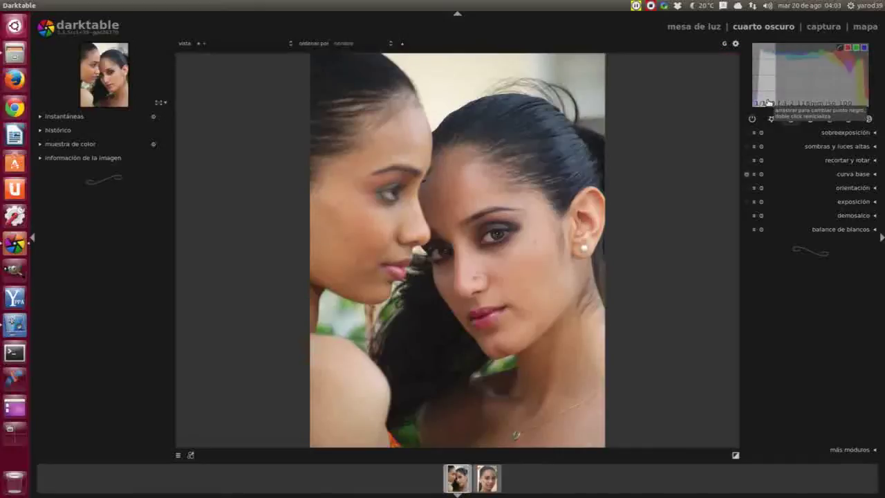
Step: Adjust the black point of 00000-3.orf directly on the histogram and close Darktable
{"action": "scroll", "coordinate": [763, 96], "scroll_direction": "up", "scroll_amount": 3}
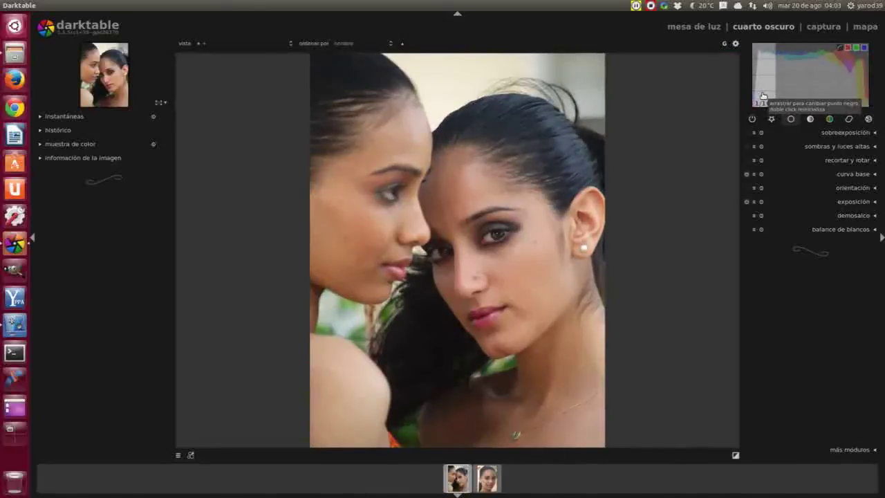
{"action": "scroll", "coordinate": [763, 96], "scroll_direction": "up", "scroll_amount": 2}
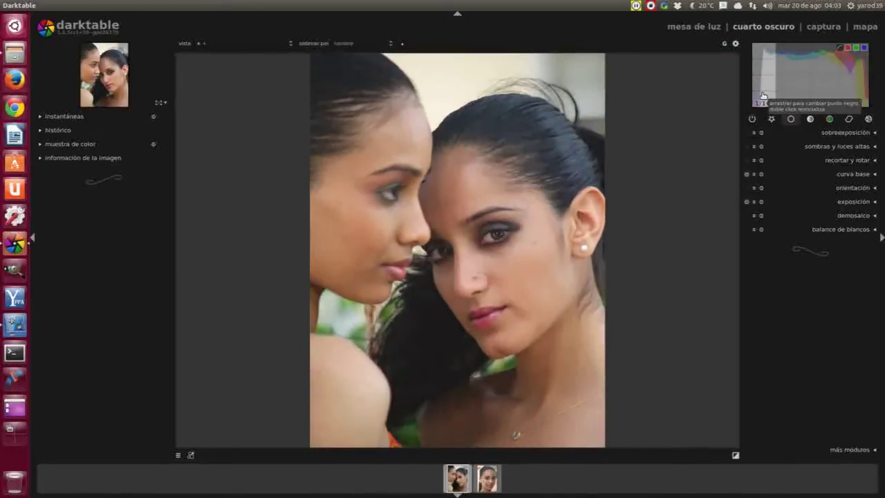
{"action": "scroll", "coordinate": [763, 96], "scroll_direction": "up", "scroll_amount": 2}
{"action": "scroll", "coordinate": [762, 96], "scroll_direction": "up", "scroll_amount": 1}
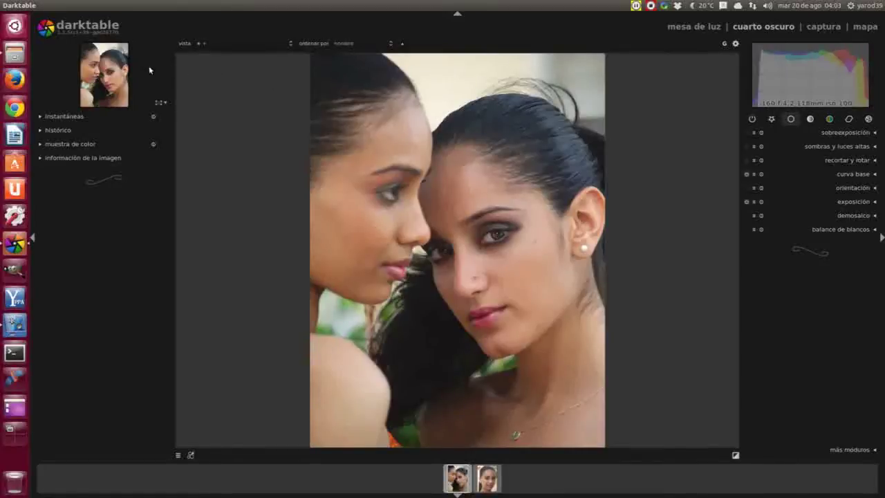
{"action": "left_click", "coordinate": [5, 4]}
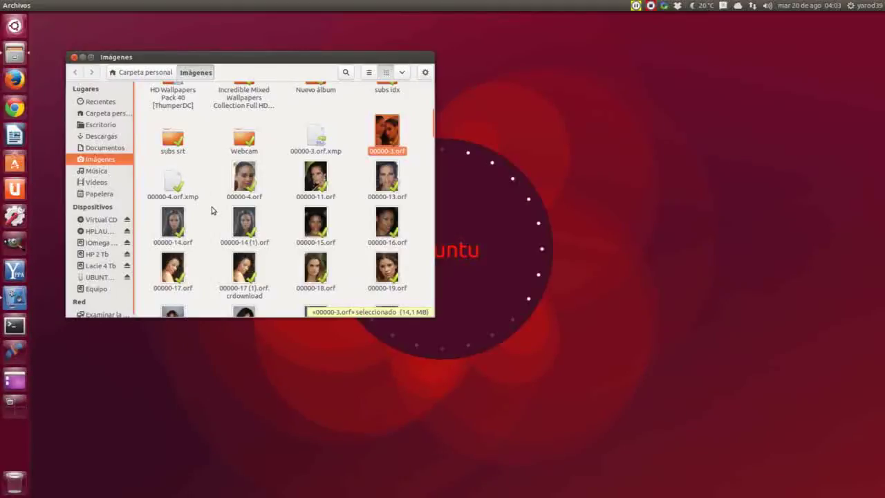
Step: Try to open 00000-14 (1).orf with Open in RAW editor
{"action": "right_click", "coordinate": [245, 222]}
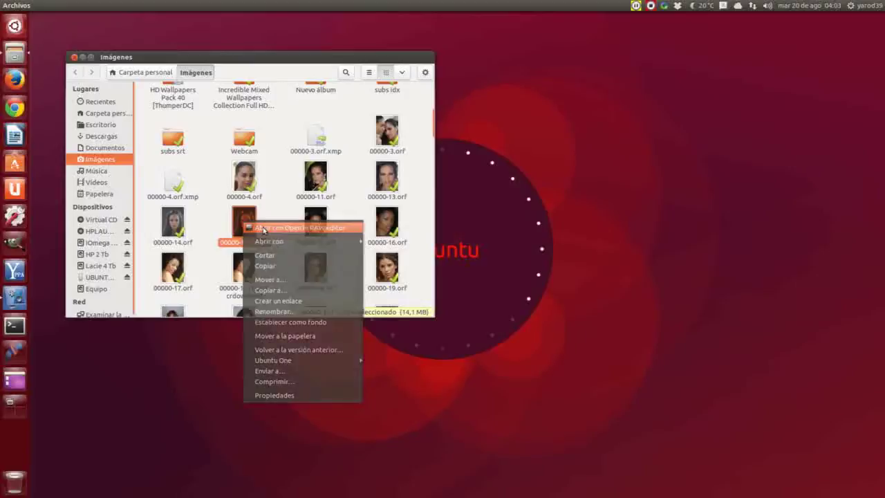
{"action": "left_click", "coordinate": [263, 228]}
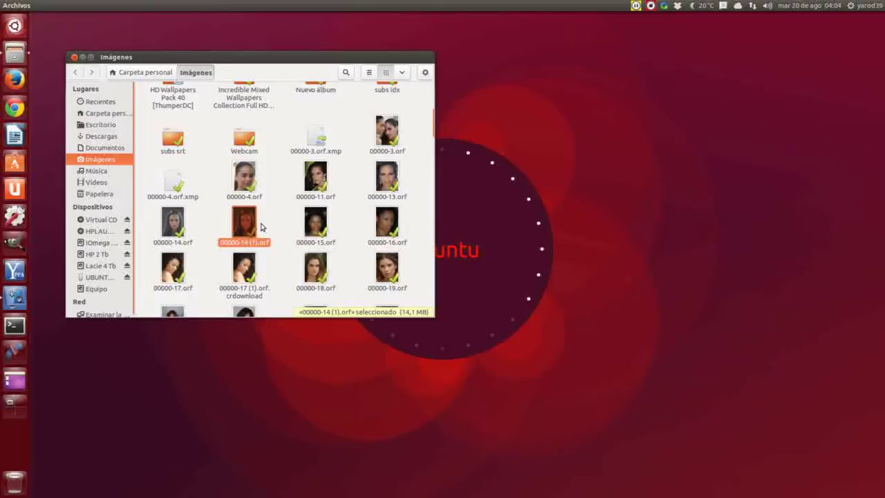
{"action": "right_click", "coordinate": [247, 226]}
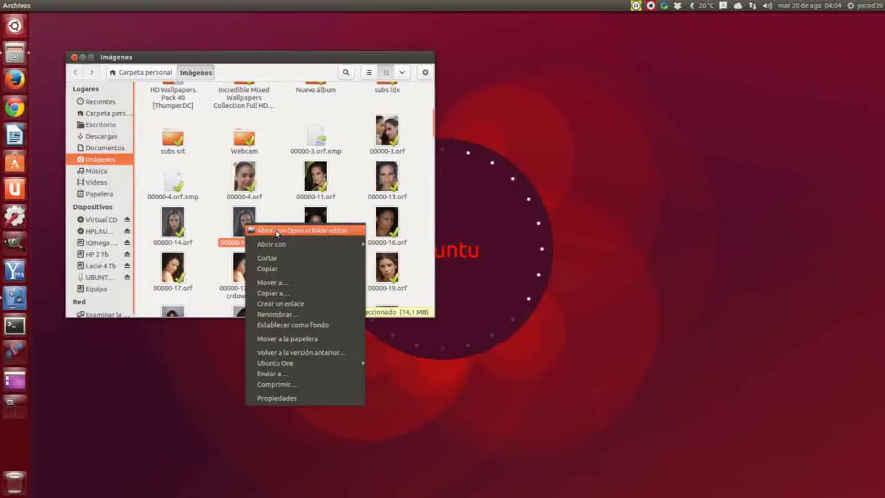
{"action": "left_click", "coordinate": [275, 232]}
Step: Open 00000-15.orf with Open in RAW editor, view it in UFRaw, and close it without saving
{"action": "right_click", "coordinate": [312, 227]}
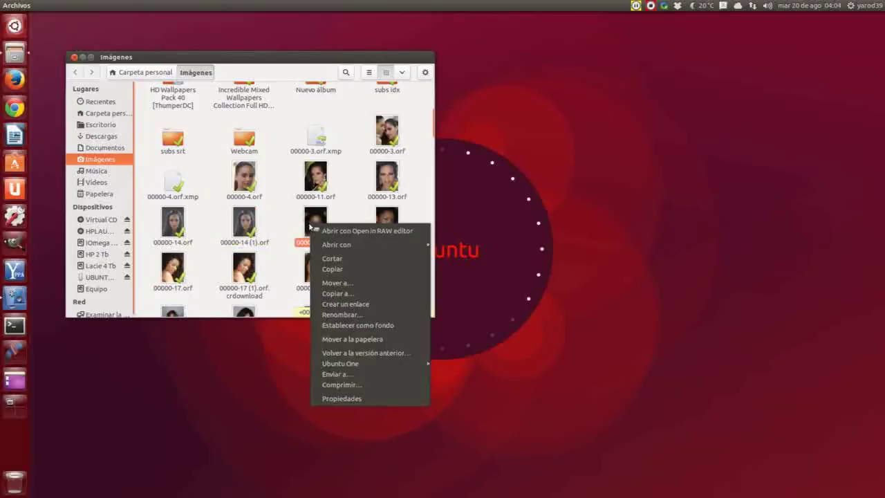
{"action": "left_click", "coordinate": [342, 231]}
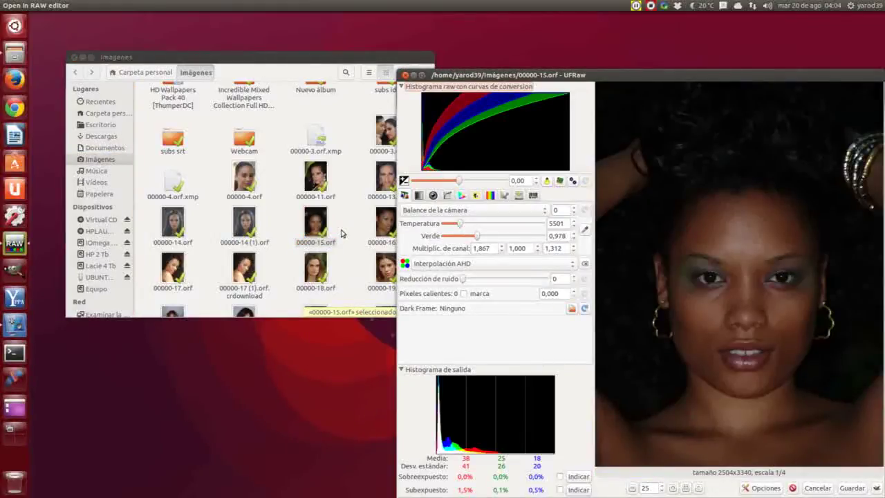
{"action": "left_click", "coordinate": [405, 74]}
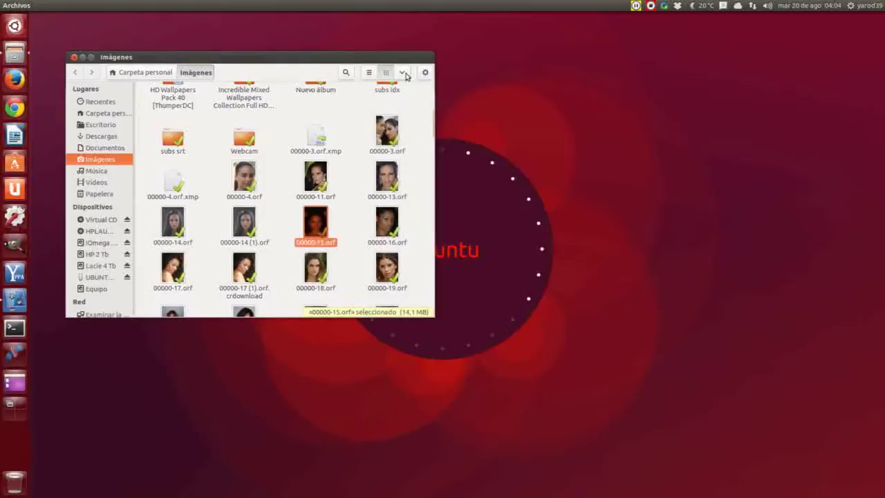
Step: Open 00000-15.orf with Rawstudio and maximize its window
{"action": "right_click", "coordinate": [317, 226]}
{"action": "mouse_move", "coordinate": [332, 247]}
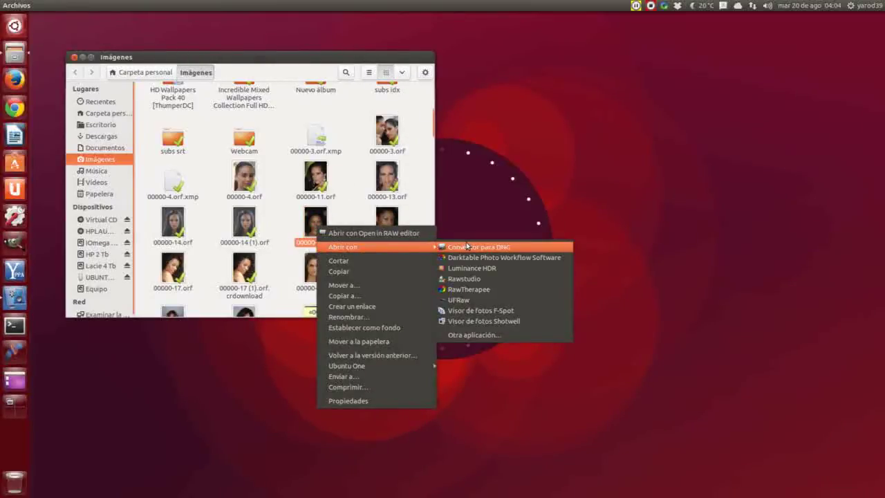
{"action": "left_click", "coordinate": [468, 278]}
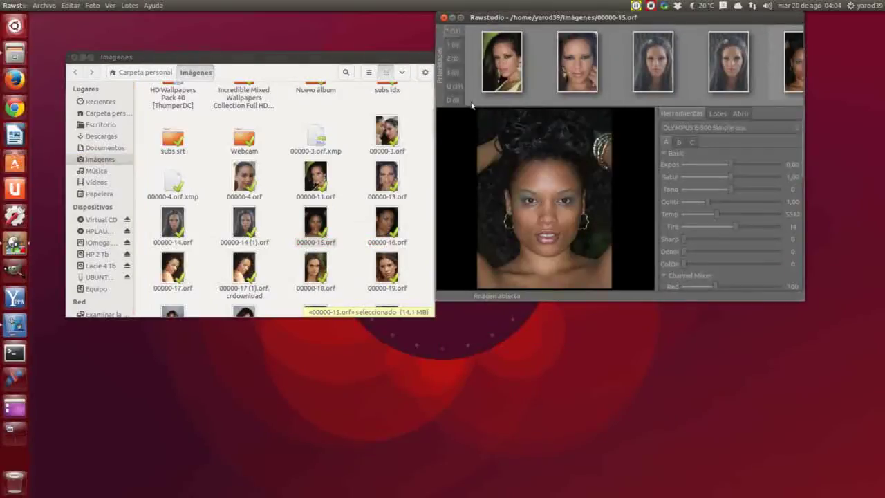
{"action": "left_click", "coordinate": [460, 17]}
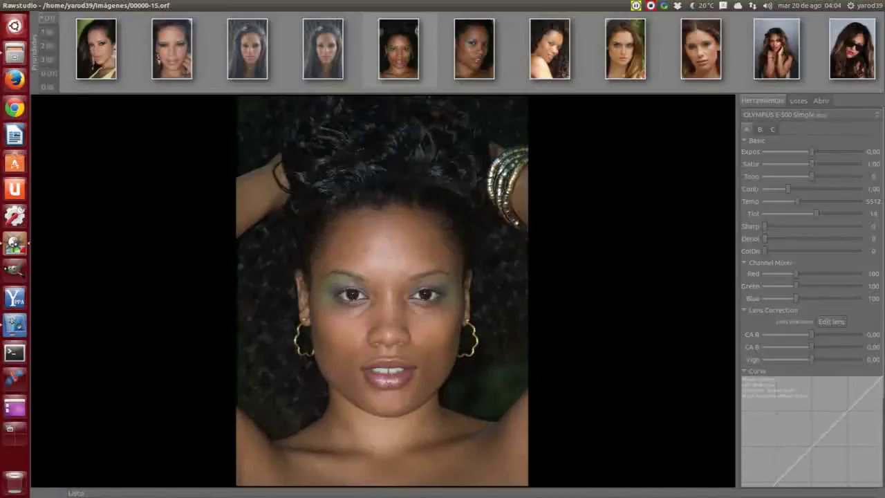
Step: Look through the photo priority filters and the A, B and C adjustment sets, ending on set A
{"action": "left_click", "coordinate": [46, 33]}
{"action": "left_click", "coordinate": [50, 22]}
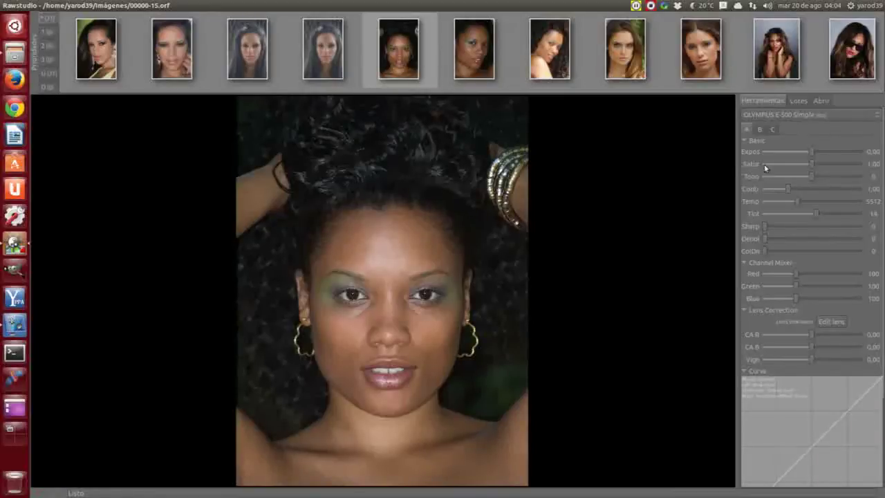
{"action": "left_click", "coordinate": [759, 129]}
{"action": "left_click", "coordinate": [771, 130]}
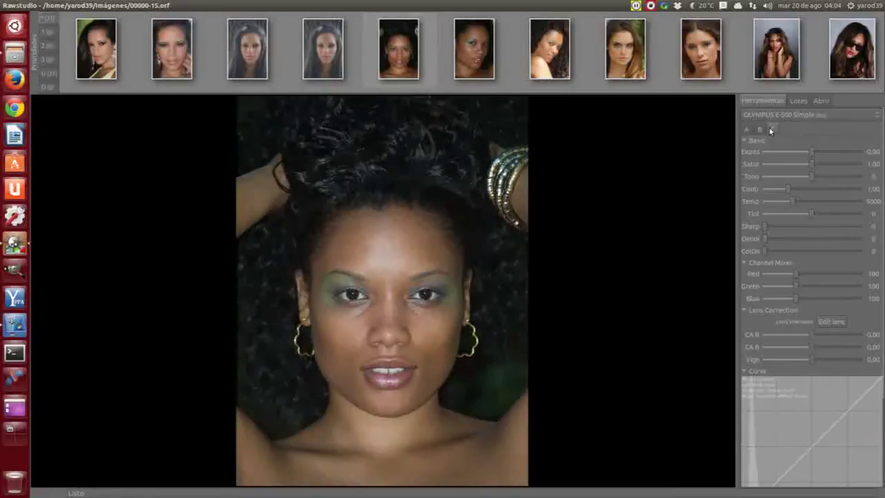
{"action": "left_click", "coordinate": [748, 129]}
Step: Examine the batch export settings, the directory browser, and the editing tools from the basic adjustments to the histogram
{"action": "left_click", "coordinate": [799, 101]}
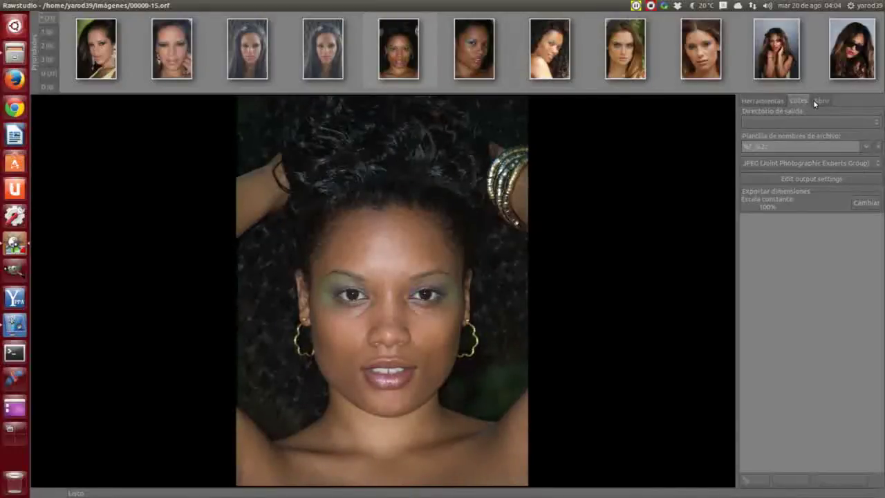
{"action": "left_click", "coordinate": [818, 101]}
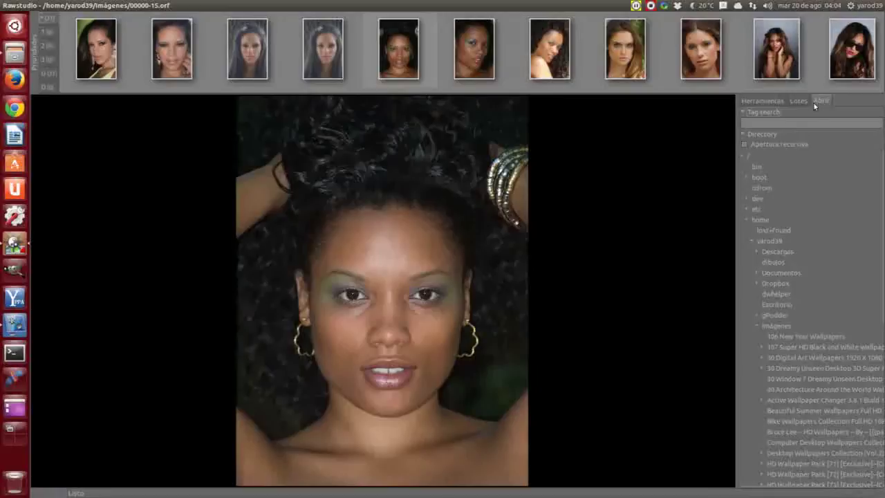
{"action": "left_click", "coordinate": [754, 101]}
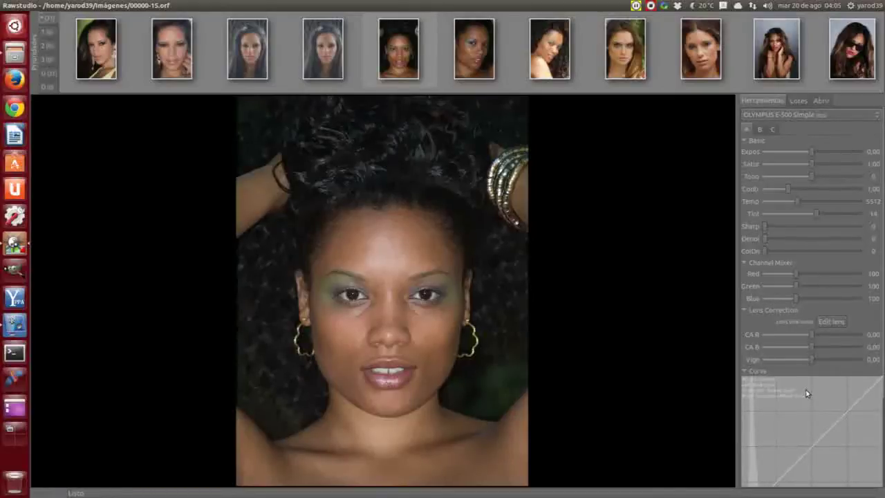
{"action": "scroll", "coordinate": [798, 381], "scroll_direction": "down", "scroll_amount": 3}
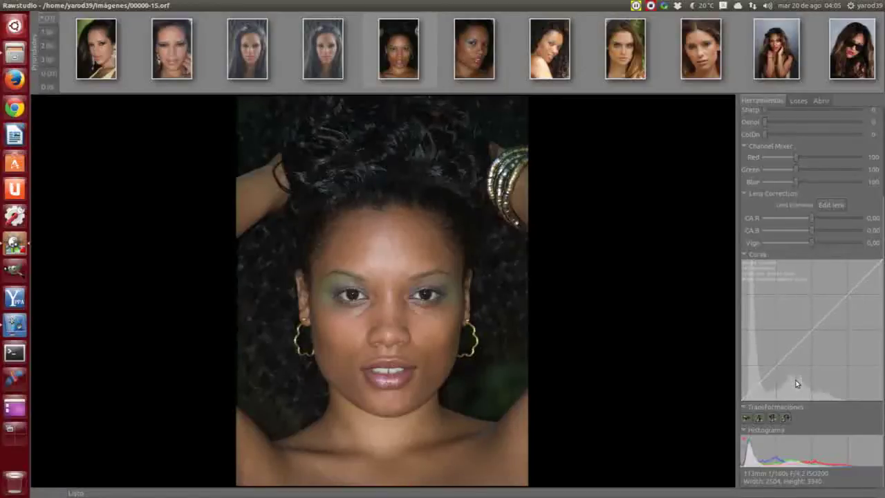
{"action": "scroll", "coordinate": [796, 383], "scroll_direction": "up", "scroll_amount": 4}
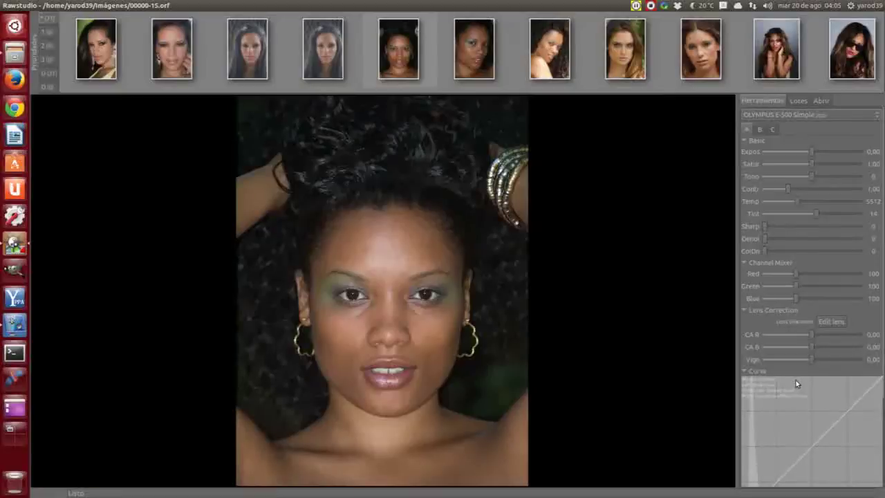
Step: View the photos 00000-14 (1).orf, 00000-13.orf, 00000-17.orf and 00000-25.orf from the thumbnail strip, and close Rawstudio
{"action": "left_click", "coordinate": [255, 60]}
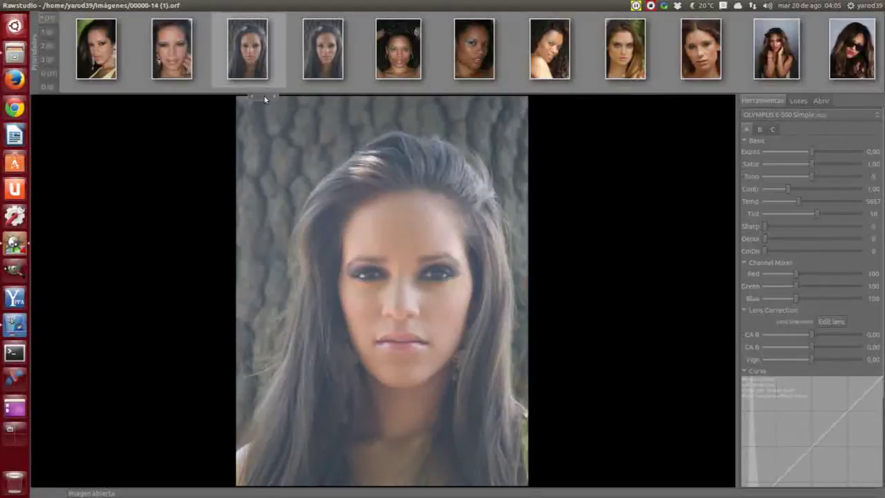
{"action": "left_click", "coordinate": [168, 64]}
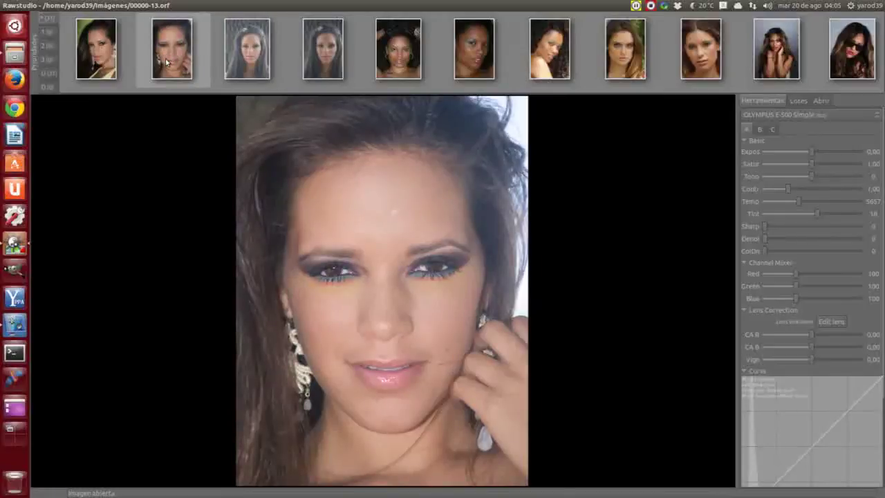
{"action": "left_click", "coordinate": [548, 61]}
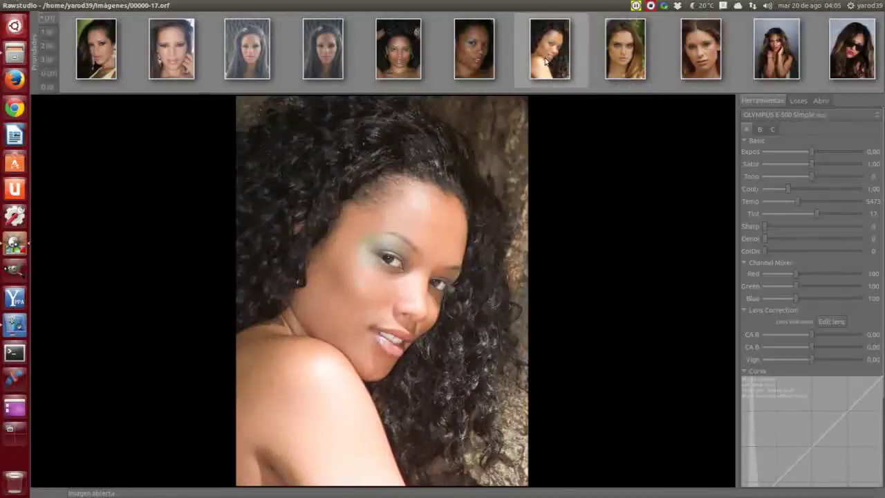
{"action": "scroll", "coordinate": [590, 55], "scroll_direction": "down", "scroll_amount": 2}
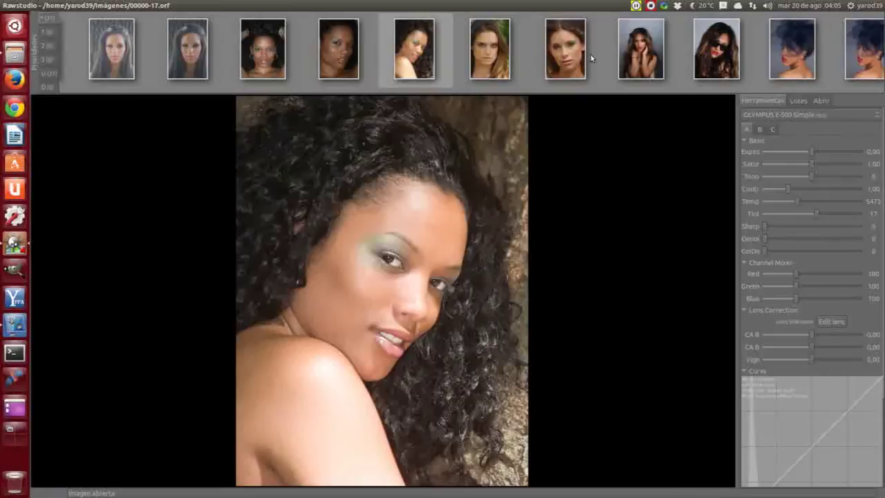
{"action": "scroll", "coordinate": [589, 54], "scroll_direction": "down", "scroll_amount": 6}
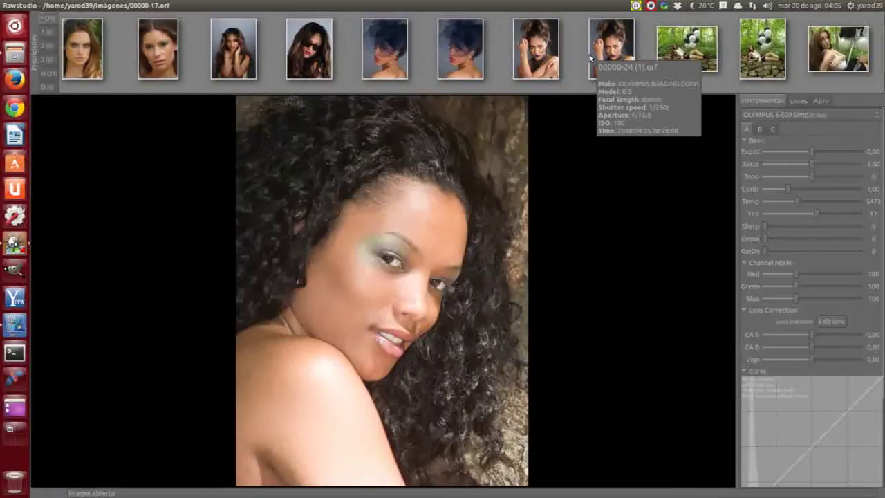
{"action": "scroll", "coordinate": [589, 58], "scroll_direction": "down", "scroll_amount": 2}
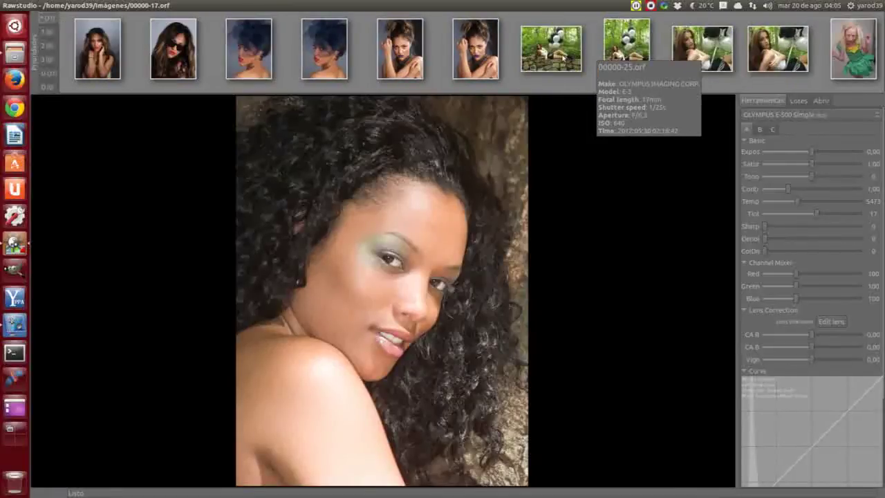
{"action": "left_click", "coordinate": [561, 54]}
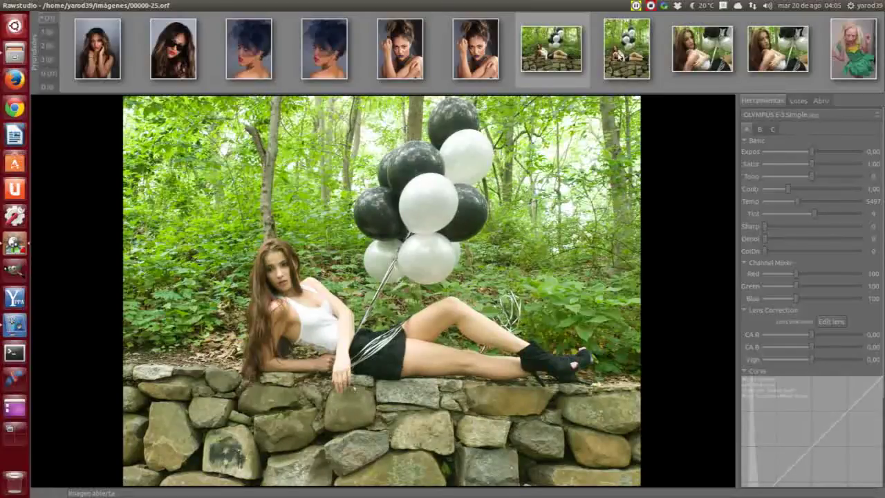
{"action": "mouse_move", "coordinate": [532, 71]}
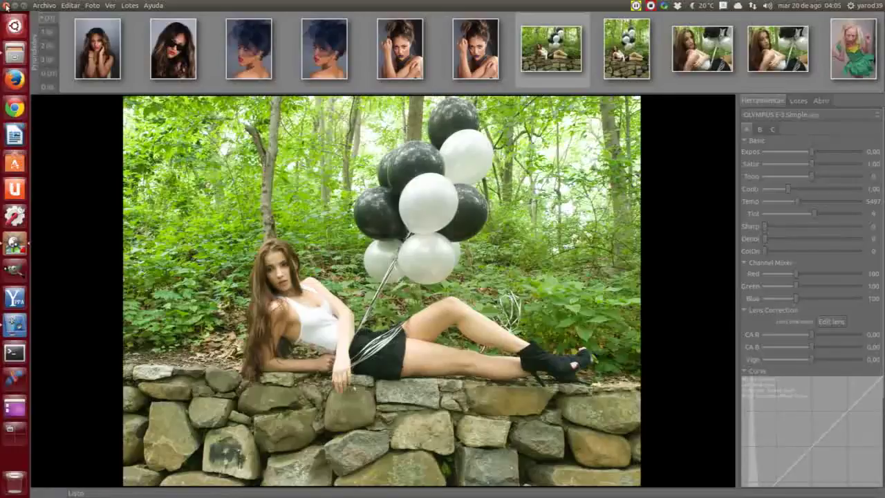
{"action": "left_click", "coordinate": [6, 5]}
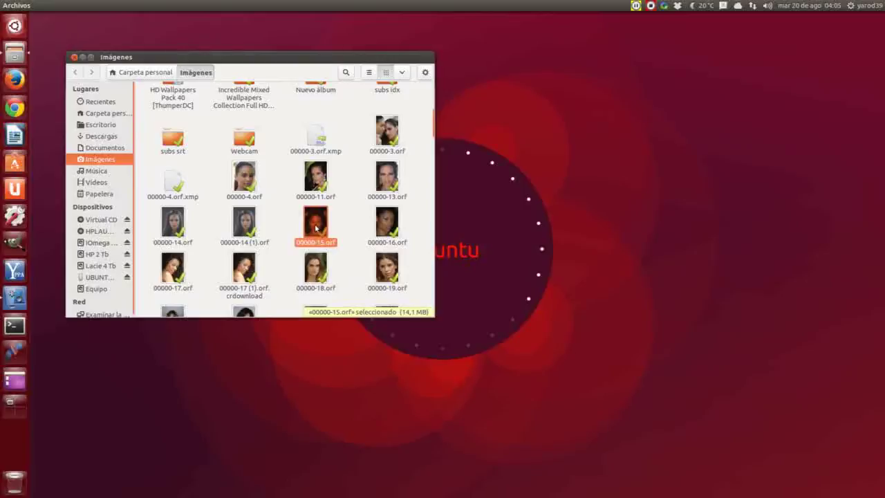
Step: Open 00000-17 (1).orf.crdownload with RawTherapee, maximize the window, and toggle the photo information overlay off and back on
{"action": "right_click", "coordinate": [243, 269]}
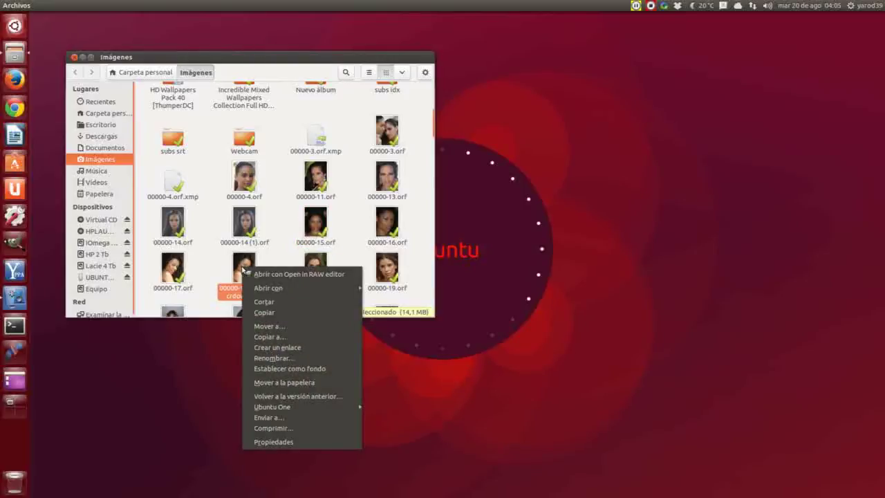
{"action": "mouse_move", "coordinate": [265, 290]}
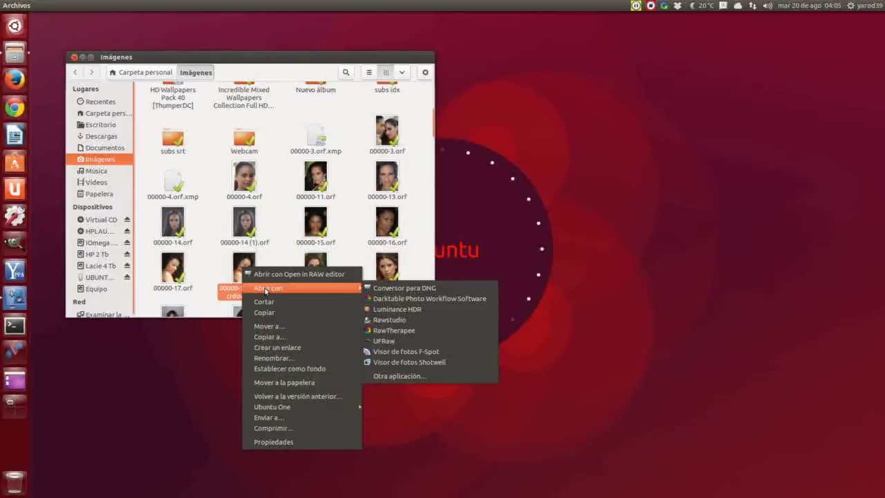
{"action": "left_click", "coordinate": [392, 332]}
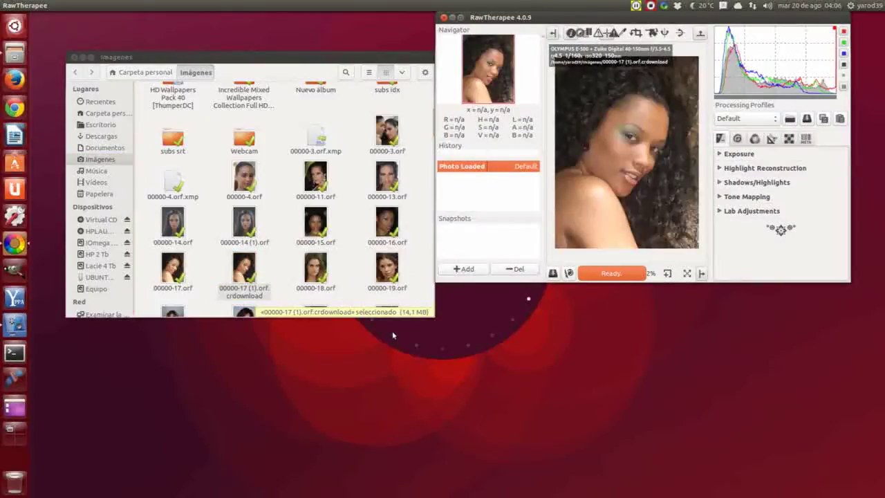
{"action": "left_click", "coordinate": [461, 18]}
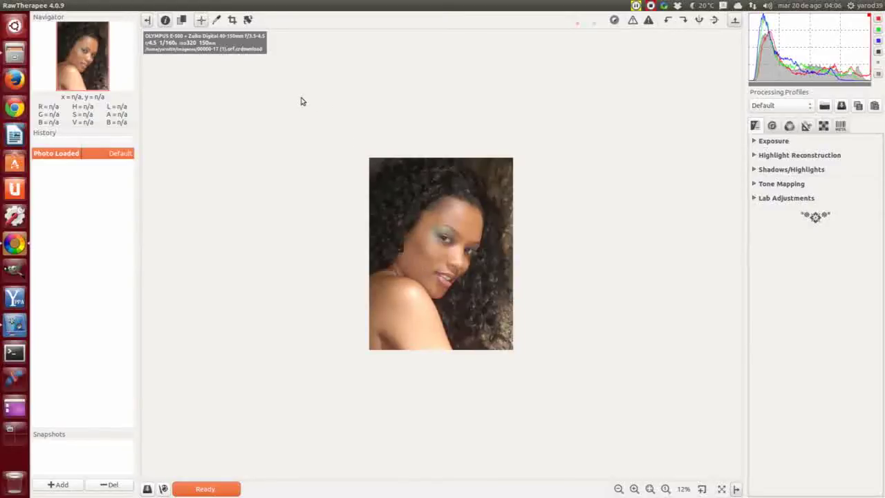
{"action": "left_click", "coordinate": [165, 20]}
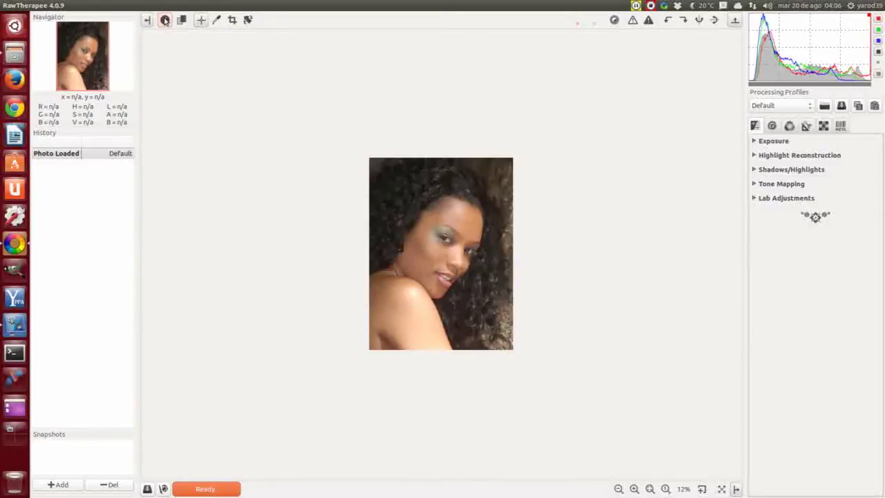
{"action": "left_click", "coordinate": [165, 20]}
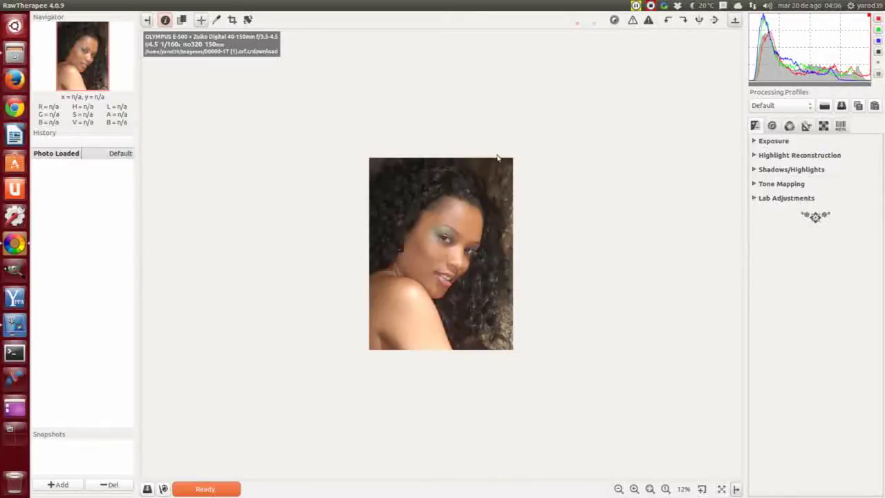
Step: Close RawTherapee and open 00000-33.orf from the Imágenes folder in a maximized Shotwell photo viewer
{"action": "mouse_move", "coordinate": [5, 6]}
{"action": "left_click", "coordinate": [6, 6]}
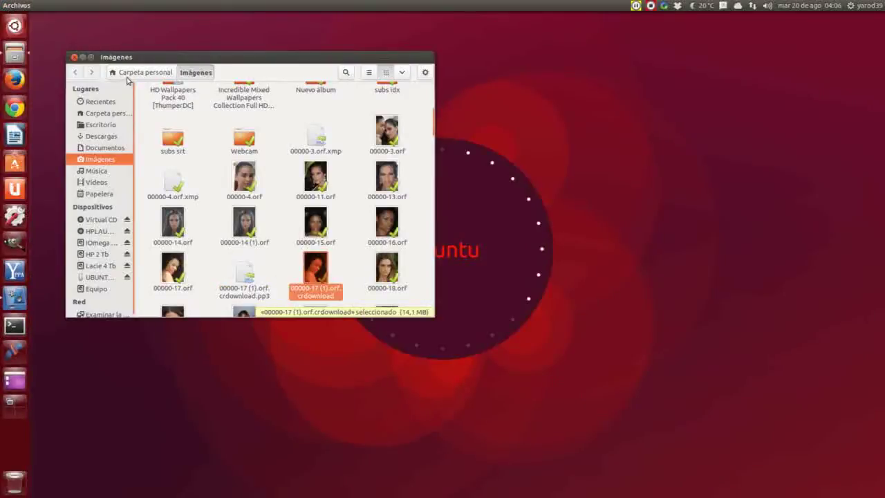
{"action": "scroll", "coordinate": [271, 205], "scroll_direction": "down", "scroll_amount": 3}
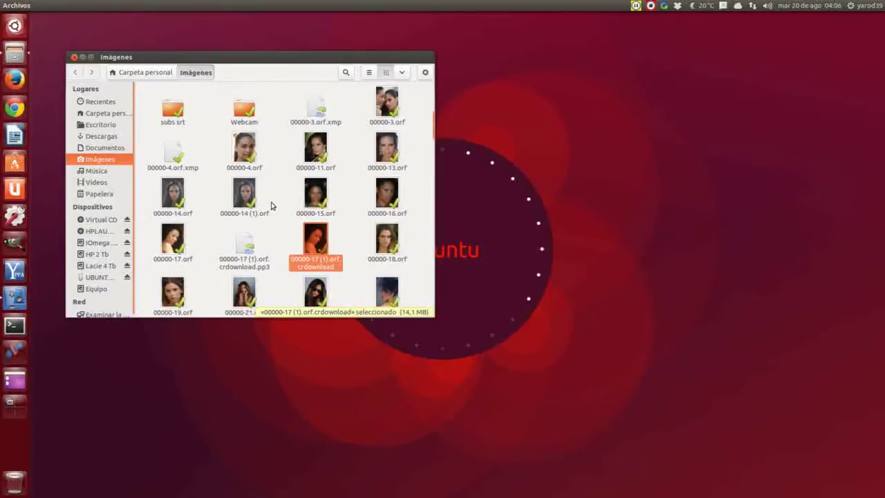
{"action": "scroll", "coordinate": [272, 205], "scroll_direction": "down", "scroll_amount": 3}
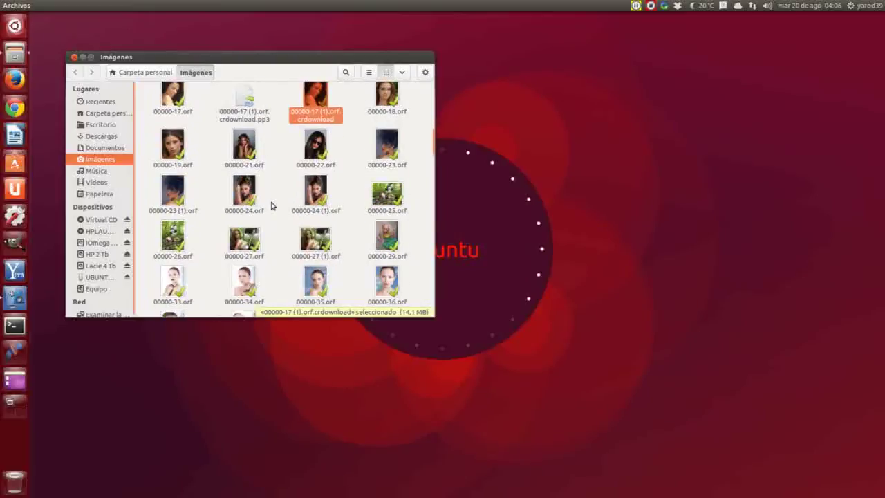
{"action": "scroll", "coordinate": [272, 205], "scroll_direction": "down", "scroll_amount": 2}
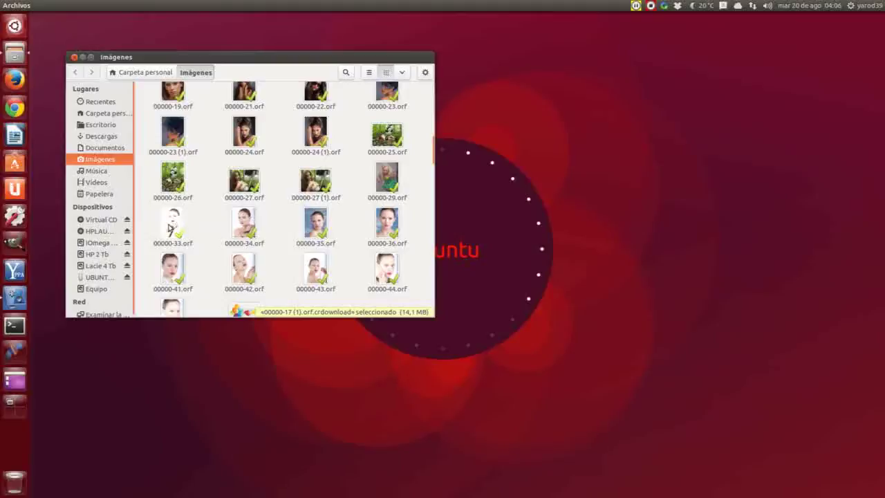
{"action": "right_click", "coordinate": [170, 228]}
{"action": "mouse_move", "coordinate": [197, 248]}
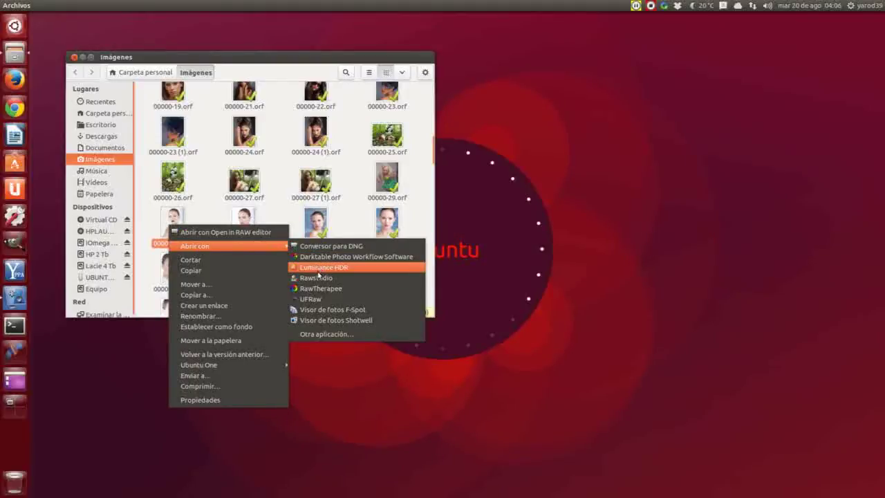
{"action": "left_click", "coordinate": [325, 321]}
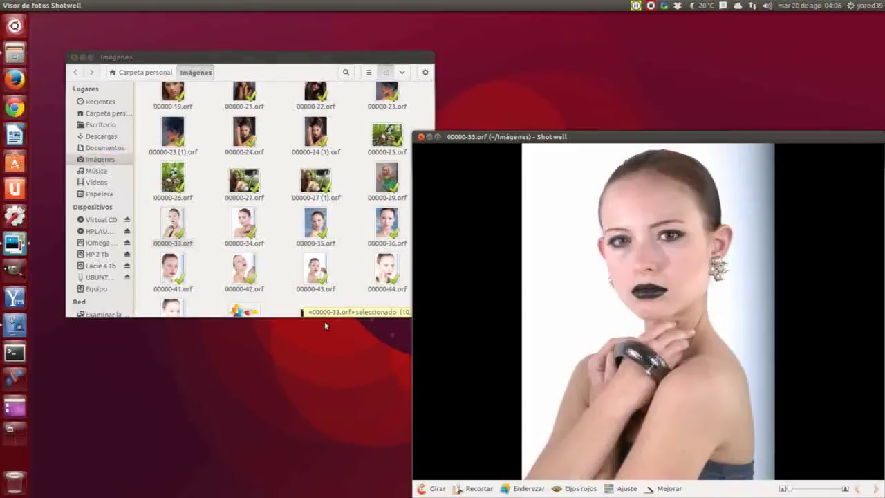
{"action": "double_click", "coordinate": [436, 137]}
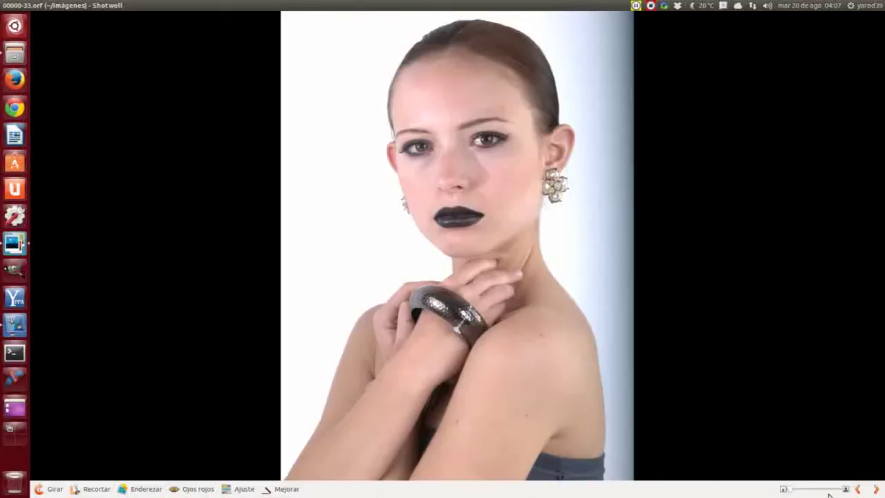
Step: Page forward through the folder's photos from 00000-34.orf to 20.png
{"action": "left_click", "coordinate": [876, 488]}
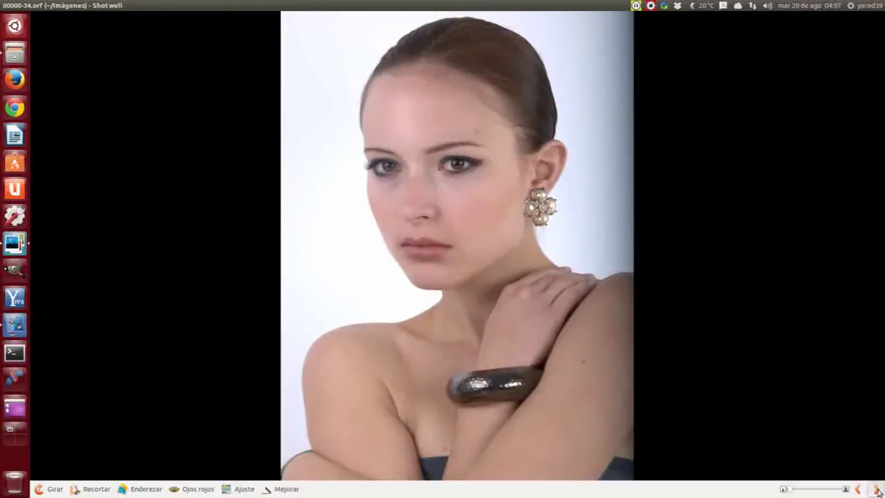
{"action": "left_click", "coordinate": [875, 489]}
{"action": "left_click", "coordinate": [876, 488]}
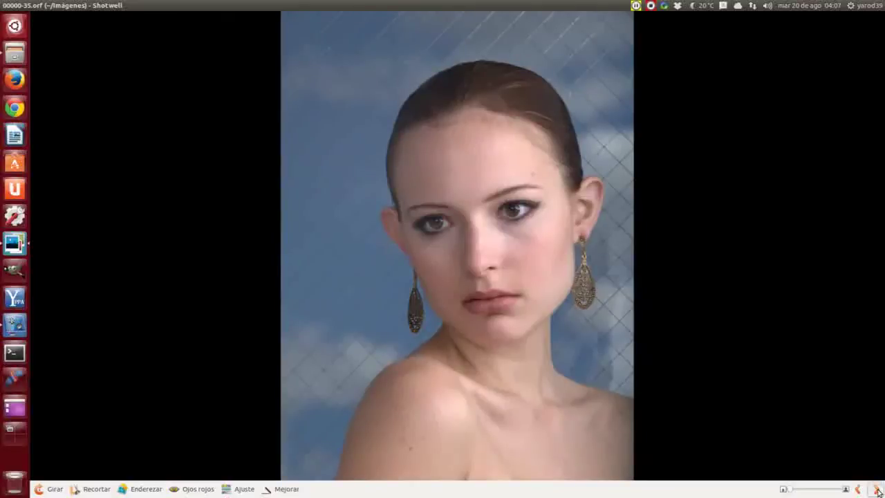
{"action": "left_click", "coordinate": [876, 489]}
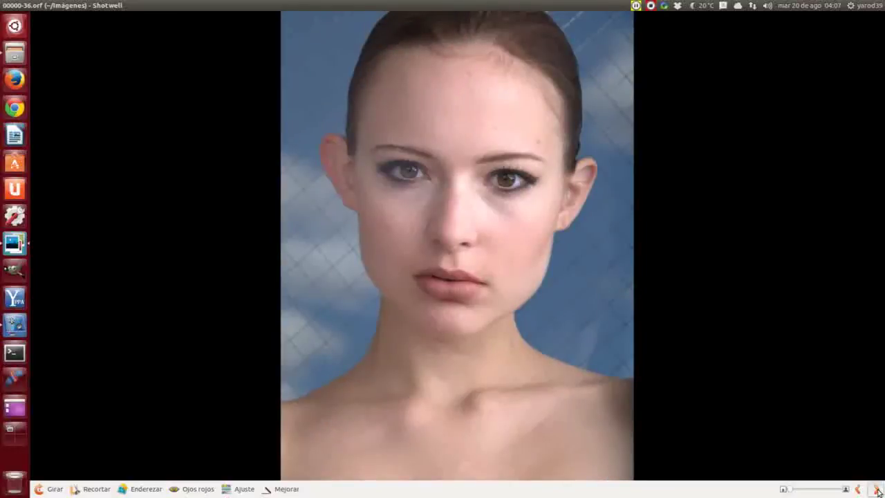
{"action": "left_click", "coordinate": [876, 488]}
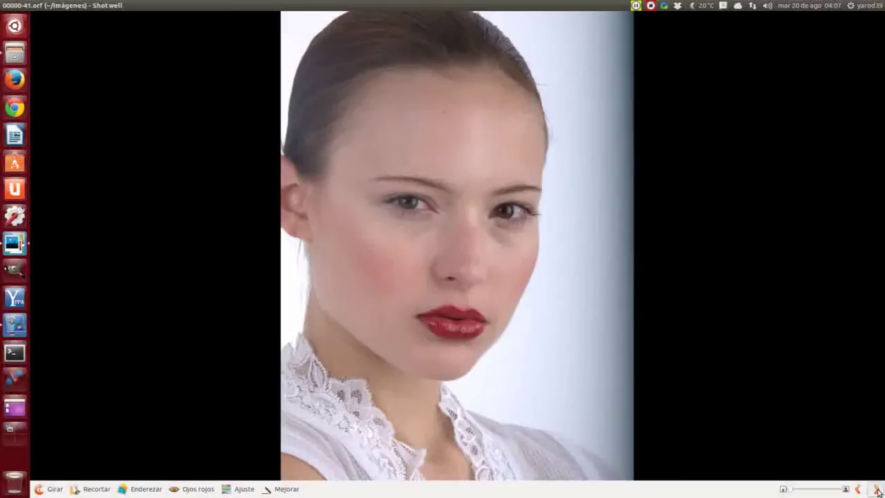
{"action": "left_click", "coordinate": [876, 489]}
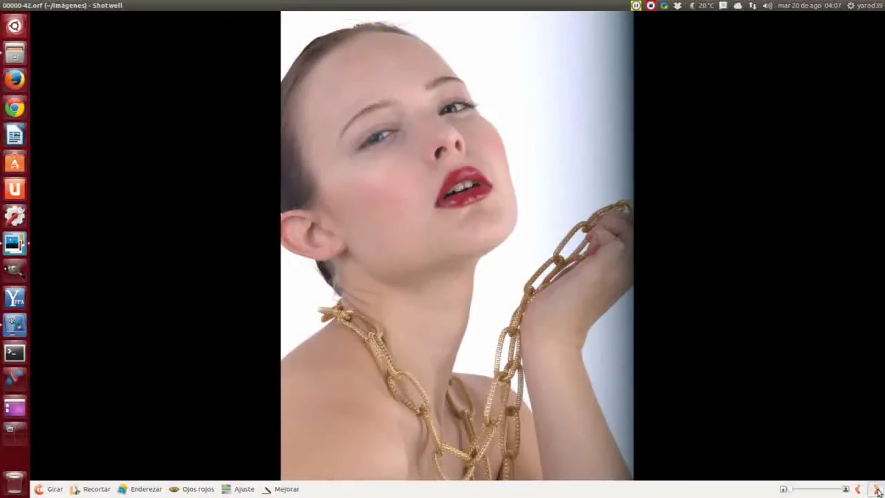
{"action": "left_click", "coordinate": [875, 489]}
{"action": "left_click", "coordinate": [876, 489]}
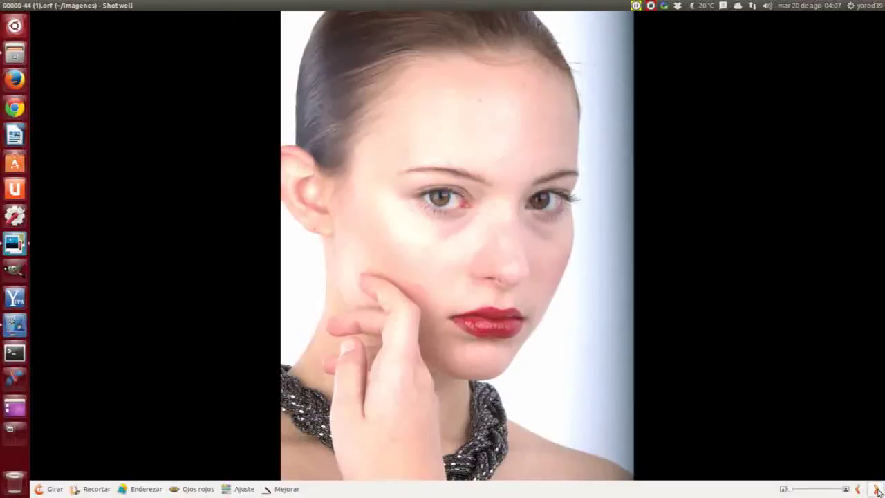
{"action": "left_click", "coordinate": [877, 488]}
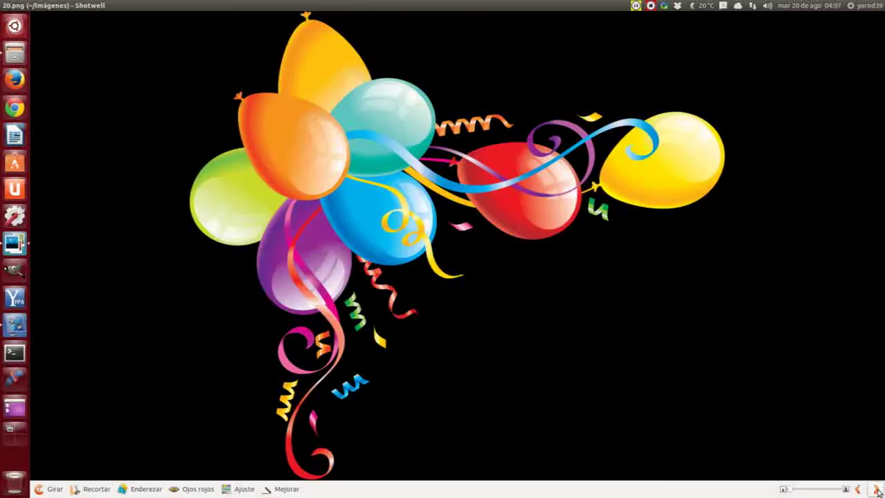
Step: Page back through the photos from 20.png to 00000-29.orf, and close Shotwell
{"action": "left_click", "coordinate": [859, 489]}
{"action": "left_click", "coordinate": [859, 489]}
{"action": "left_click", "coordinate": [859, 489]}
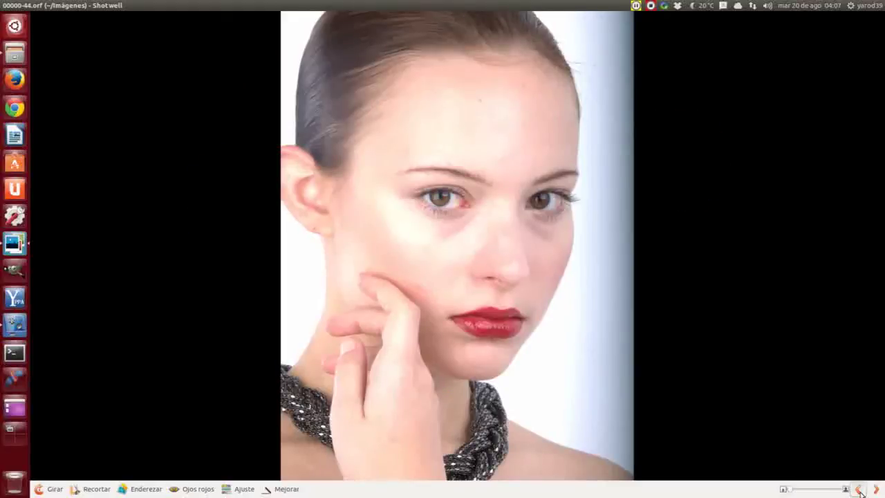
{"action": "left_click", "coordinate": [859, 489]}
{"action": "left_click", "coordinate": [859, 489]}
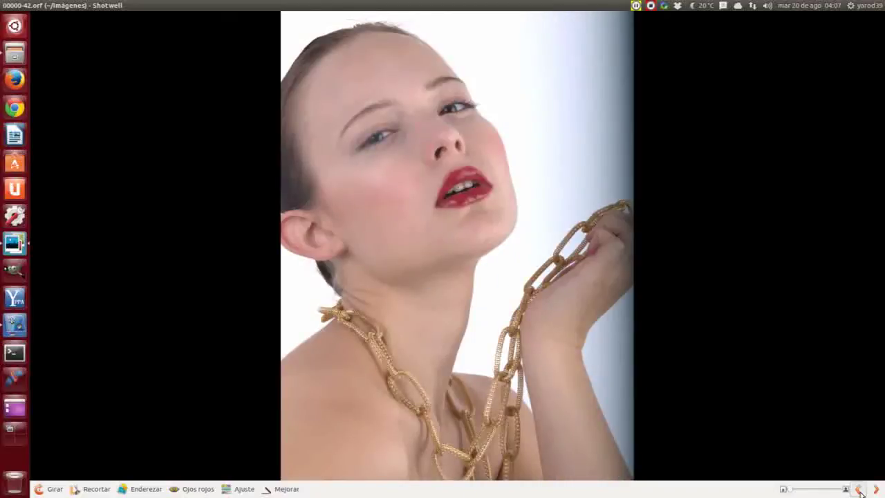
{"action": "left_click", "coordinate": [859, 489]}
{"action": "left_click", "coordinate": [859, 489]}
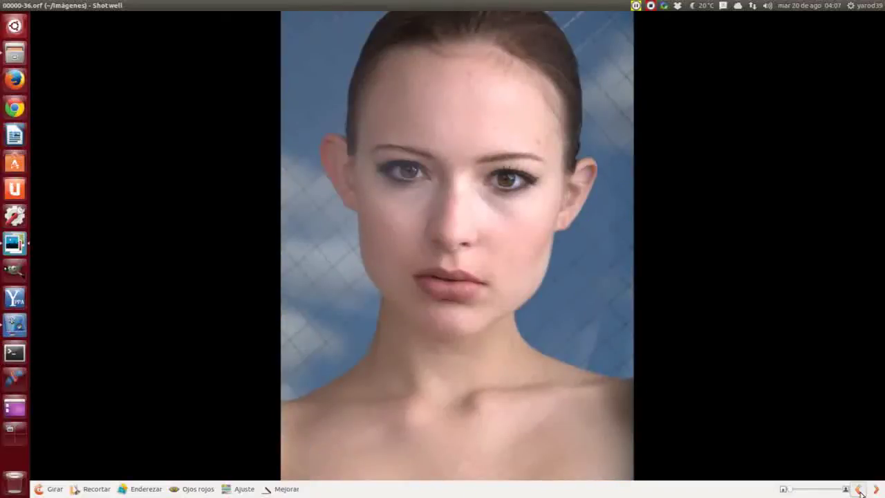
{"action": "left_click", "coordinate": [859, 490]}
{"action": "left_click", "coordinate": [859, 489]}
{"action": "left_click", "coordinate": [859, 490]}
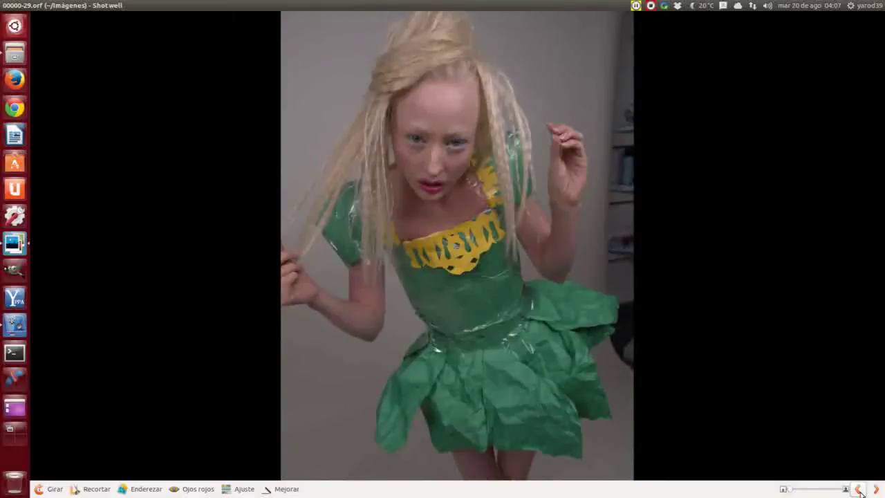
{"action": "mouse_move", "coordinate": [54, 4]}
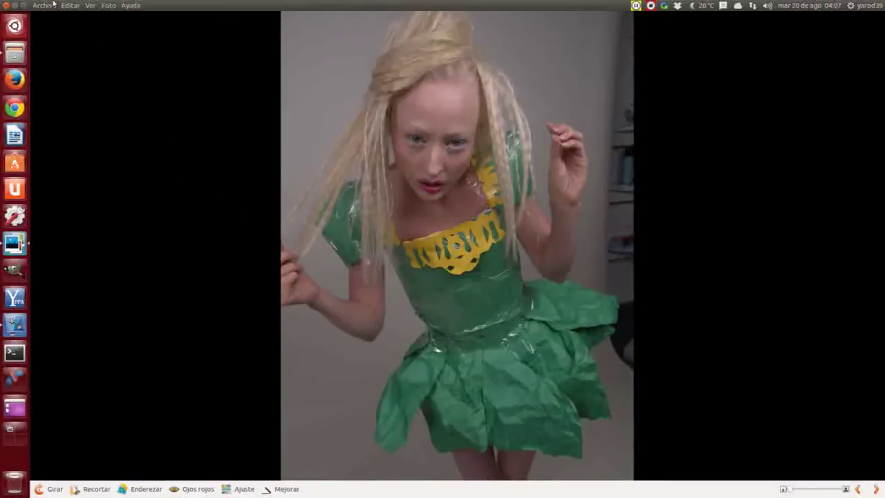
{"action": "left_click", "coordinate": [6, 4]}
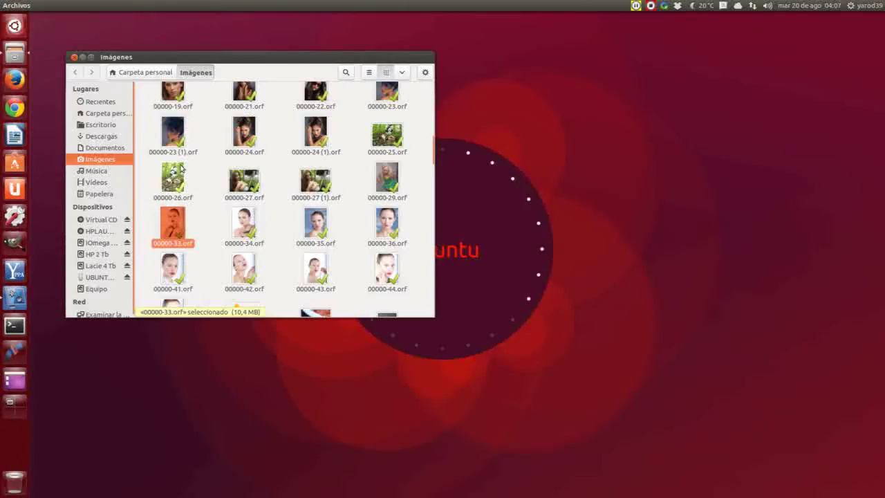
Step: Open the chooser of other applications for 00000-41.orf in the Imágenes folder and expand it to show all installed applications
{"action": "scroll", "coordinate": [183, 170], "scroll_direction": "up", "scroll_amount": 2}
{"action": "scroll", "coordinate": [183, 169], "scroll_direction": "down", "scroll_amount": 6}
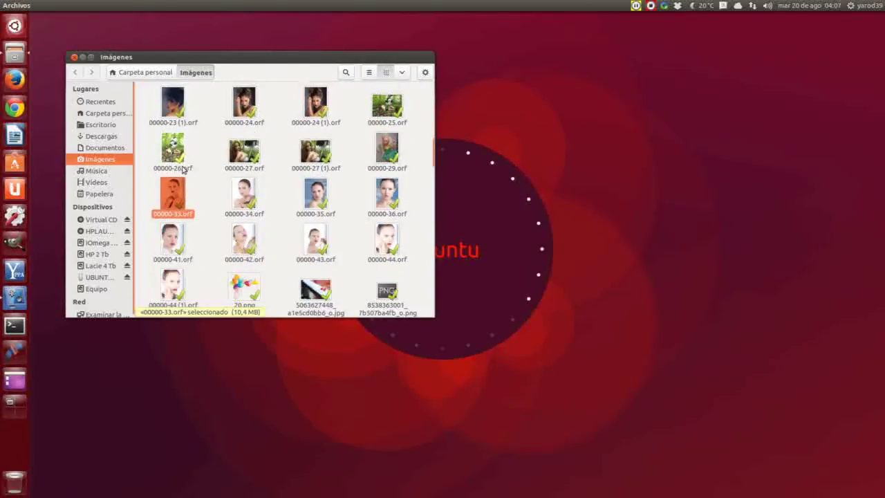
{"action": "scroll", "coordinate": [183, 169], "scroll_direction": "down", "scroll_amount": 3}
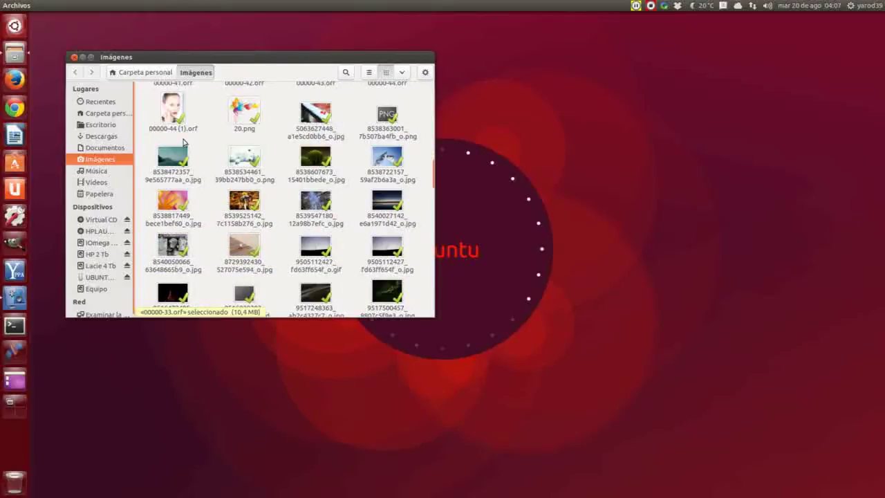
{"action": "scroll", "coordinate": [183, 141], "scroll_direction": "down", "scroll_amount": 2}
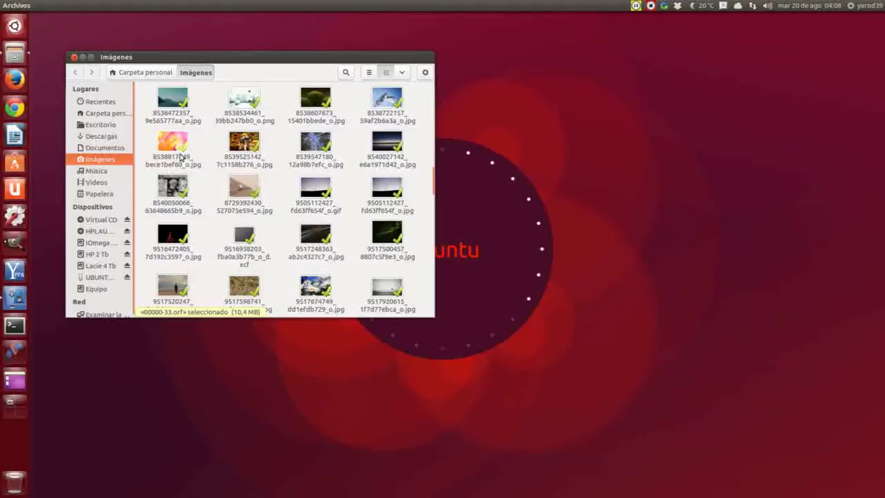
{"action": "scroll", "coordinate": [180, 158], "scroll_direction": "up", "scroll_amount": 5}
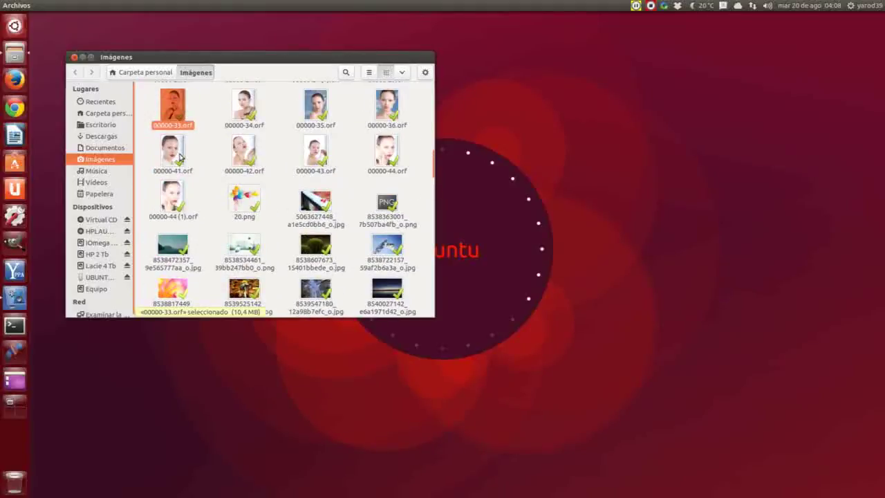
{"action": "right_click", "coordinate": [170, 155]}
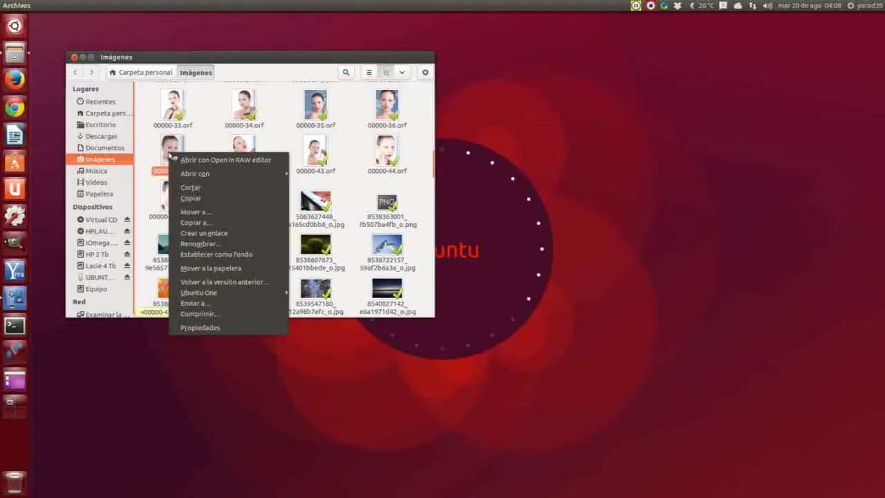
{"action": "mouse_move", "coordinate": [196, 176]}
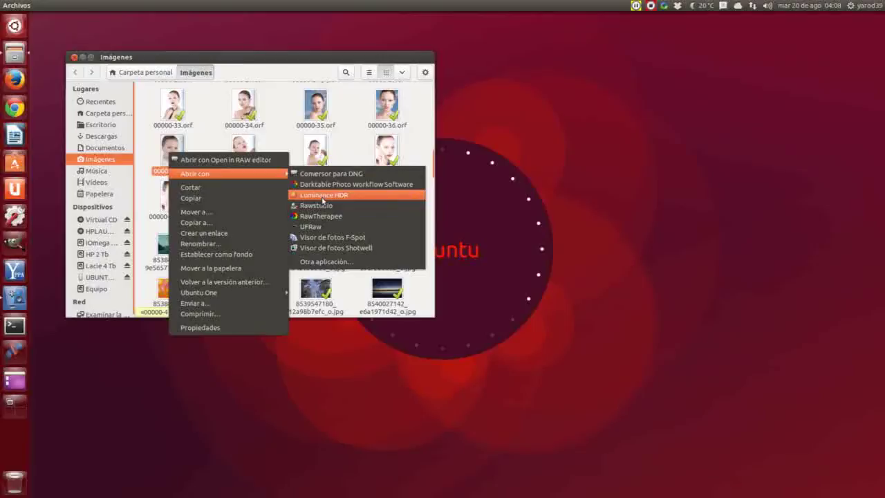
{"action": "left_click", "coordinate": [330, 262]}
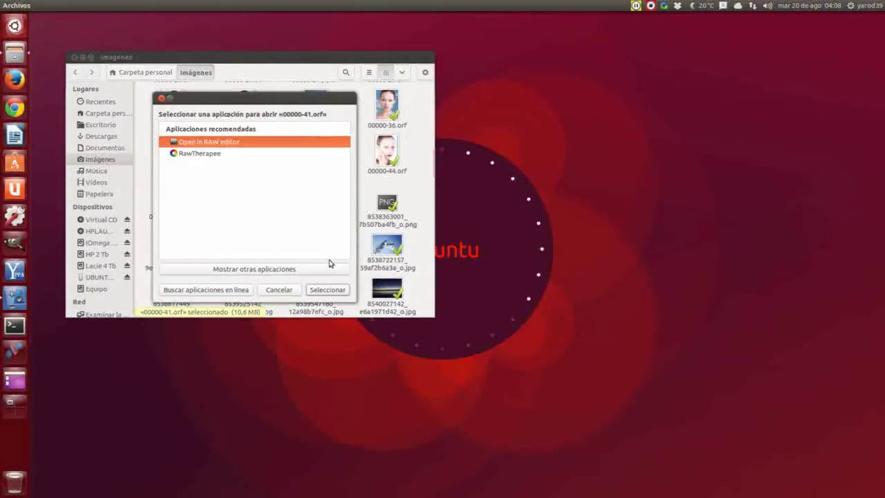
{"action": "left_click", "coordinate": [263, 270]}
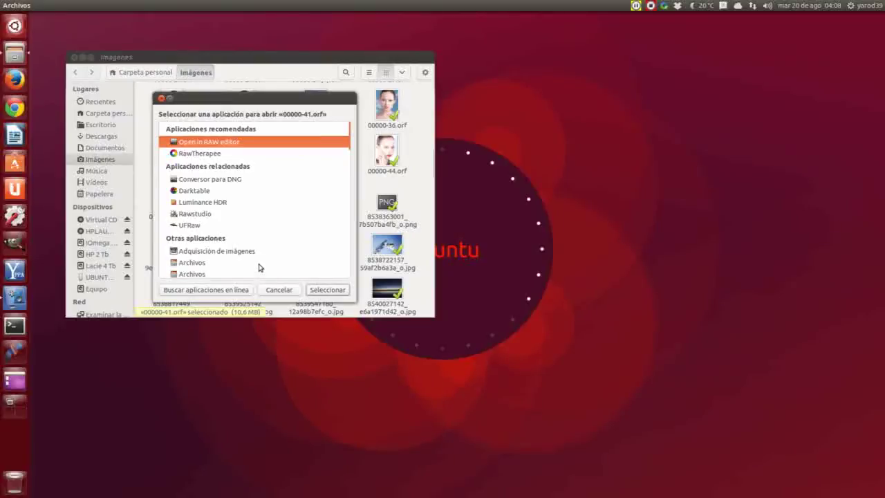
Step: Look through the full list of applications offered for opening 00000-41.orf, down to its last entry
{"action": "scroll", "coordinate": [241, 225], "scroll_direction": "down", "scroll_amount": 3}
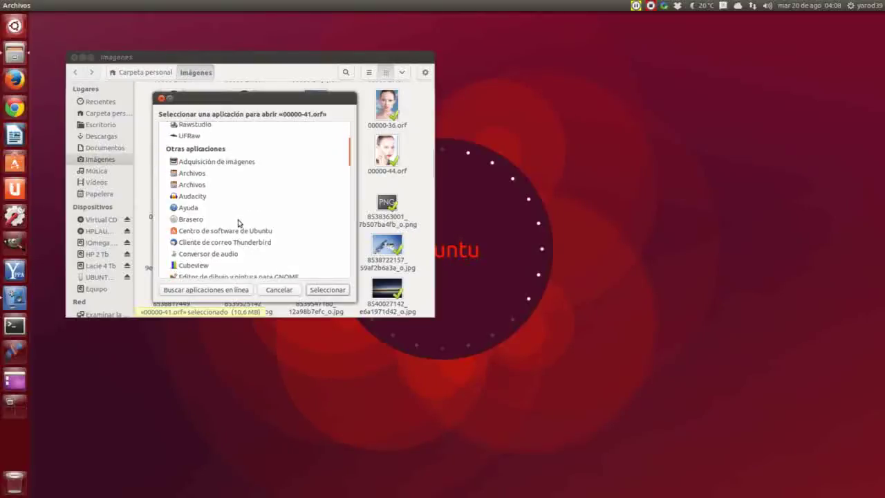
{"action": "scroll", "coordinate": [237, 225], "scroll_direction": "down", "scroll_amount": 2}
{"action": "scroll", "coordinate": [237, 224], "scroll_direction": "down", "scroll_amount": 2}
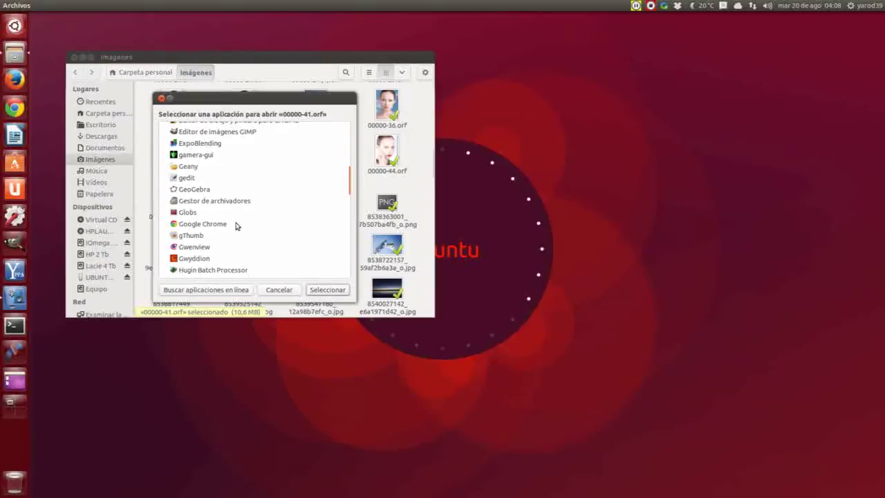
{"action": "scroll", "coordinate": [235, 226], "scroll_direction": "down", "scroll_amount": 2}
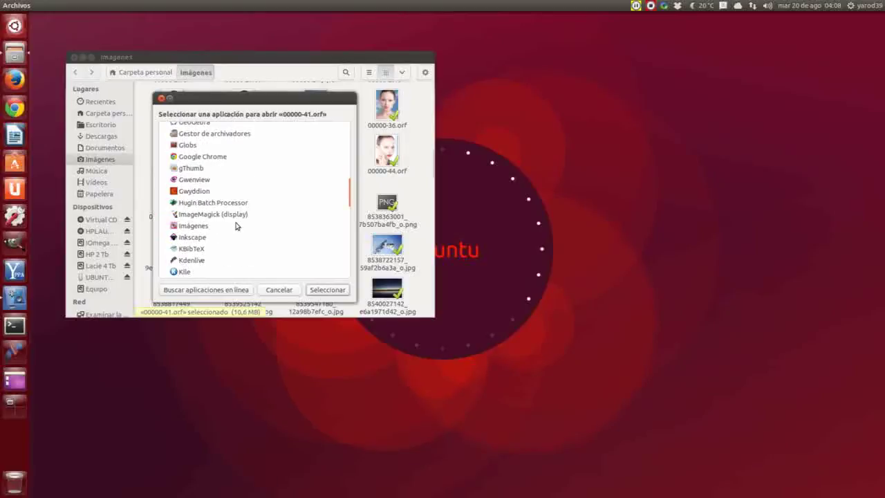
{"action": "scroll", "coordinate": [235, 225], "scroll_direction": "down", "scroll_amount": 2}
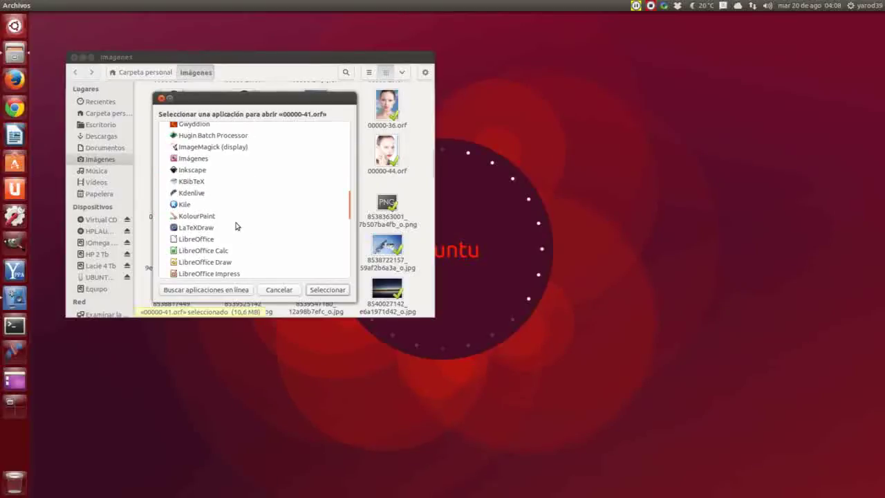
{"action": "scroll", "coordinate": [235, 225], "scroll_direction": "down", "scroll_amount": 2}
{"action": "scroll", "coordinate": [235, 225], "scroll_direction": "down", "scroll_amount": 2}
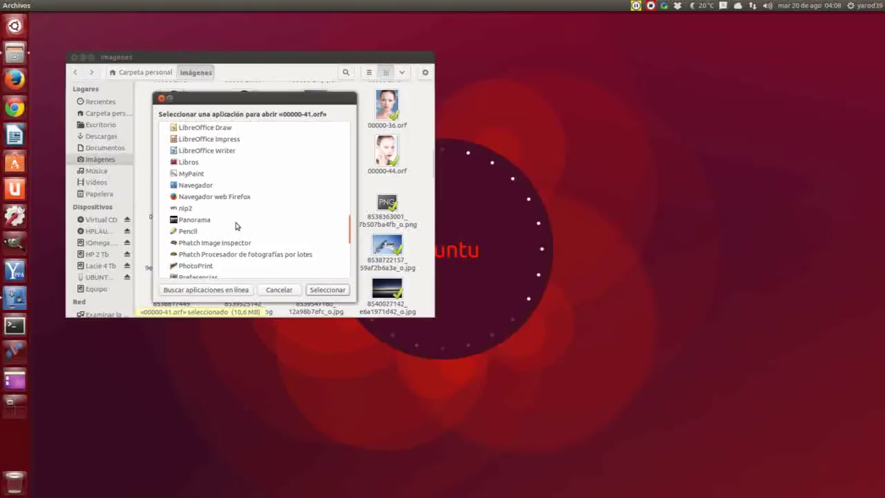
{"action": "scroll", "coordinate": [235, 225], "scroll_direction": "down", "scroll_amount": 2}
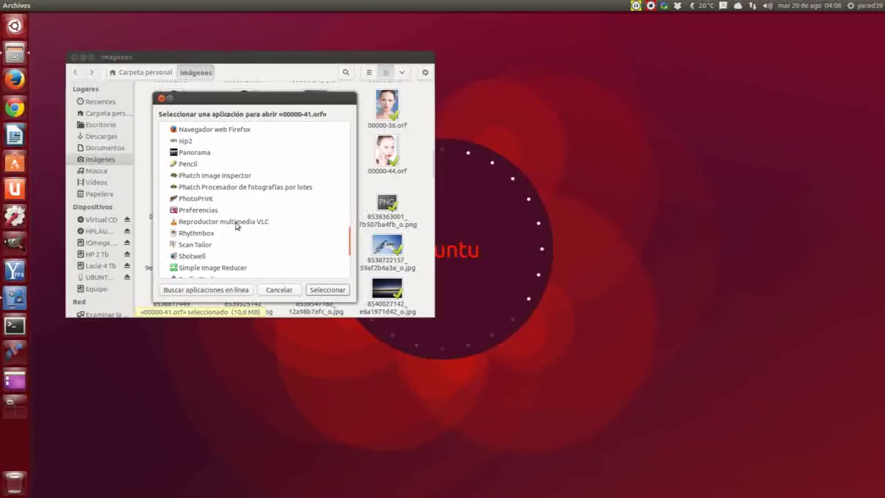
{"action": "scroll", "coordinate": [235, 225], "scroll_direction": "down", "scroll_amount": 2}
{"action": "scroll", "coordinate": [235, 225], "scroll_direction": "down", "scroll_amount": 2}
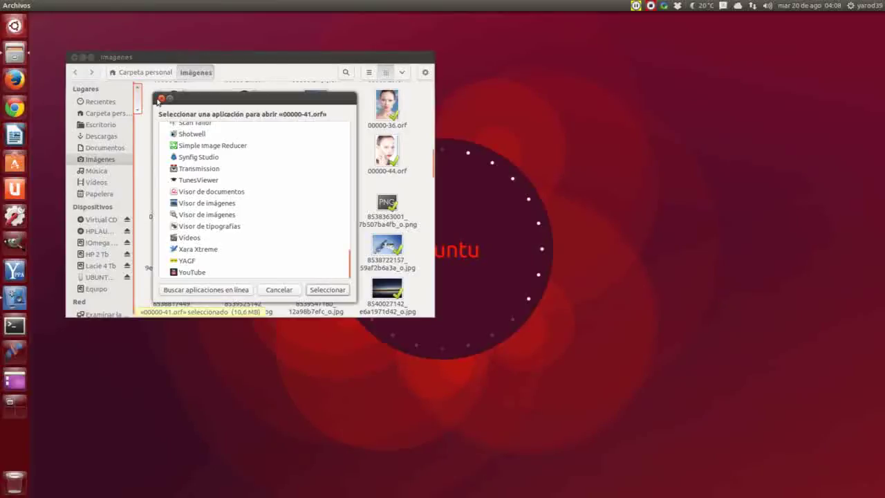
Step: Close the application chooser and the Imágenes folder window, then search the installed applications for "digi" and launch digiKam
{"action": "left_click", "coordinate": [161, 98]}
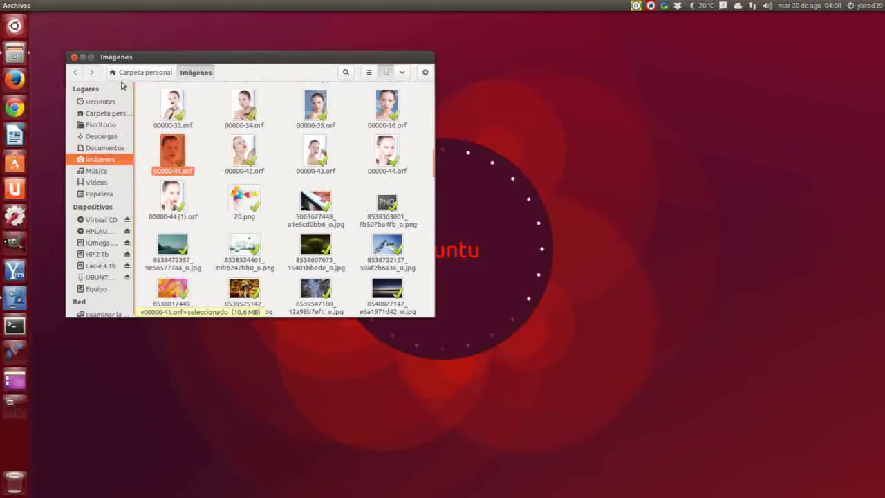
{"action": "left_click", "coordinate": [74, 57]}
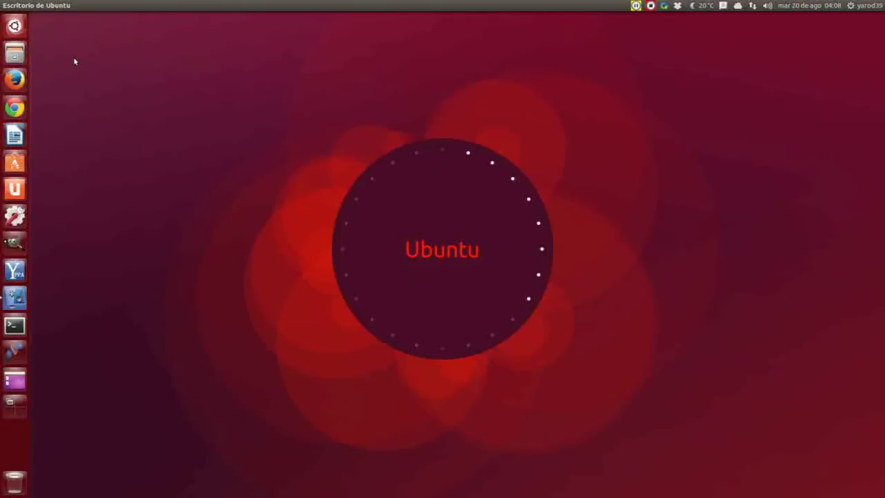
{"action": "left_click", "coordinate": [14, 25]}
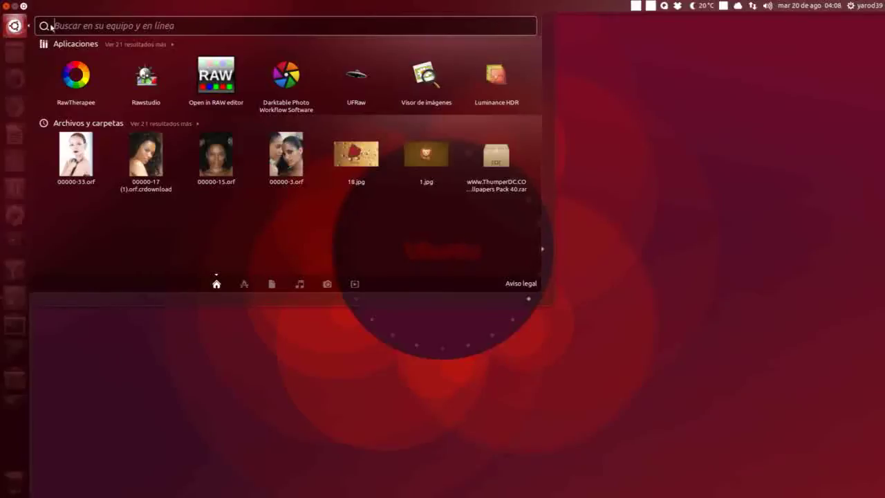
{"action": "type", "text": "digi"}
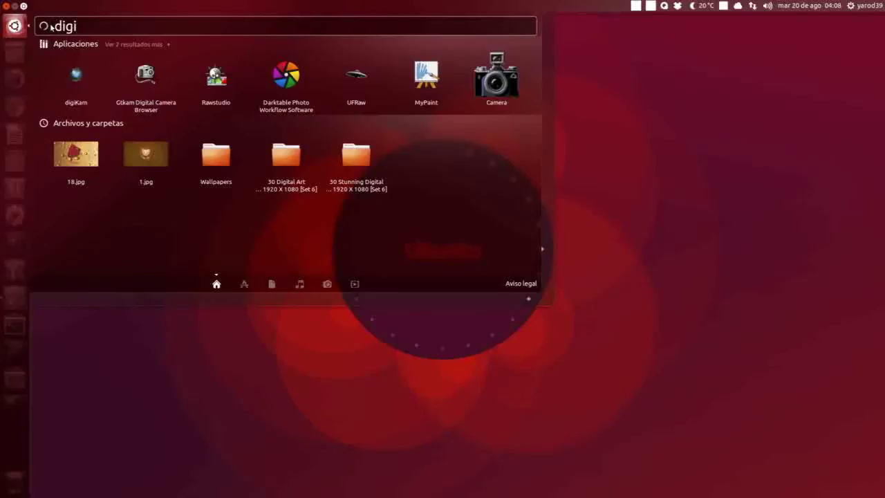
{"action": "left_click", "coordinate": [75, 78]}
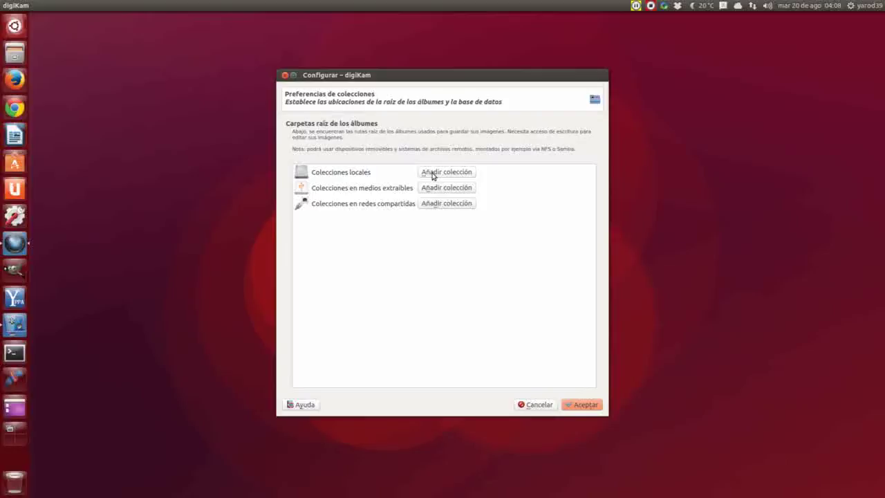
Step: Try to add the home directory's Imágenes folder as a local collection named Imágenes in digiKam's initial collection setup
{"action": "left_click", "coordinate": [432, 174]}
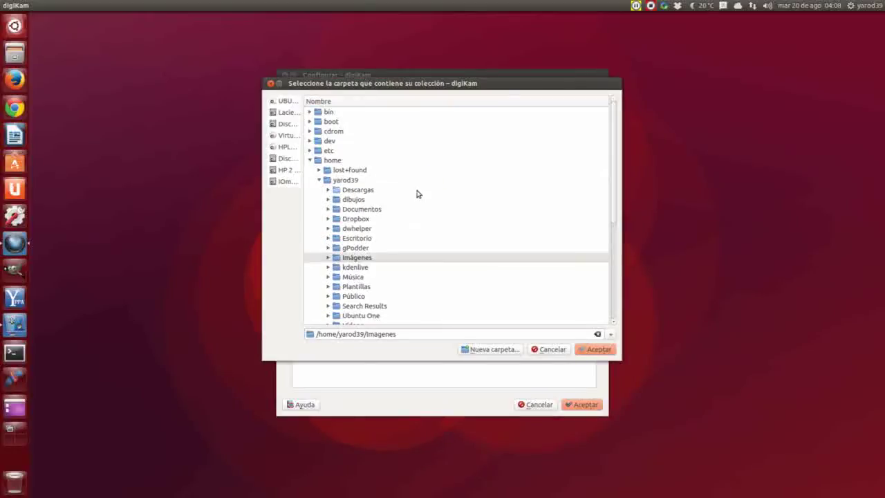
{"action": "left_click", "coordinate": [329, 258]}
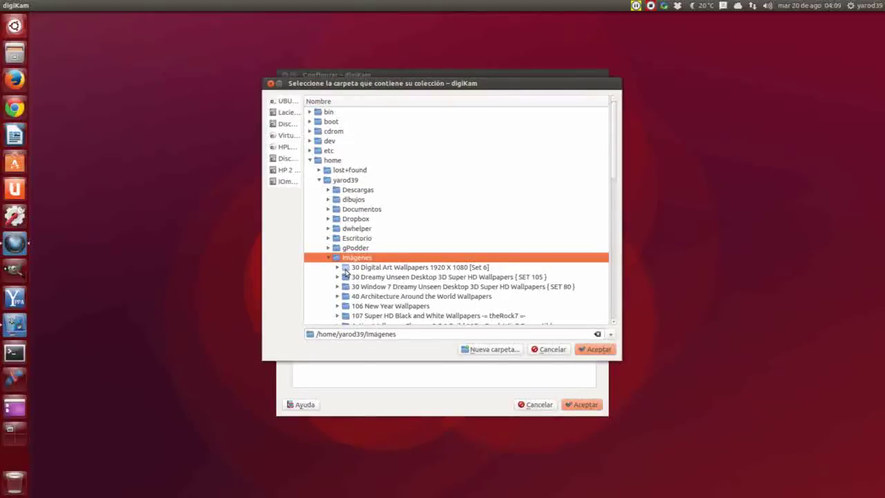
{"action": "scroll", "coordinate": [338, 267], "scroll_direction": "down", "scroll_amount": 8}
{"action": "scroll", "coordinate": [346, 273], "scroll_direction": "up", "scroll_amount": 4}
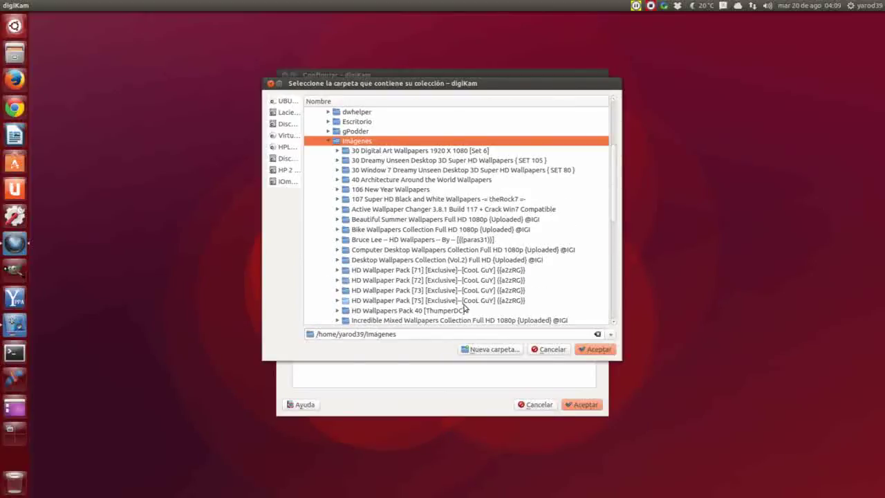
{"action": "left_click", "coordinate": [592, 350]}
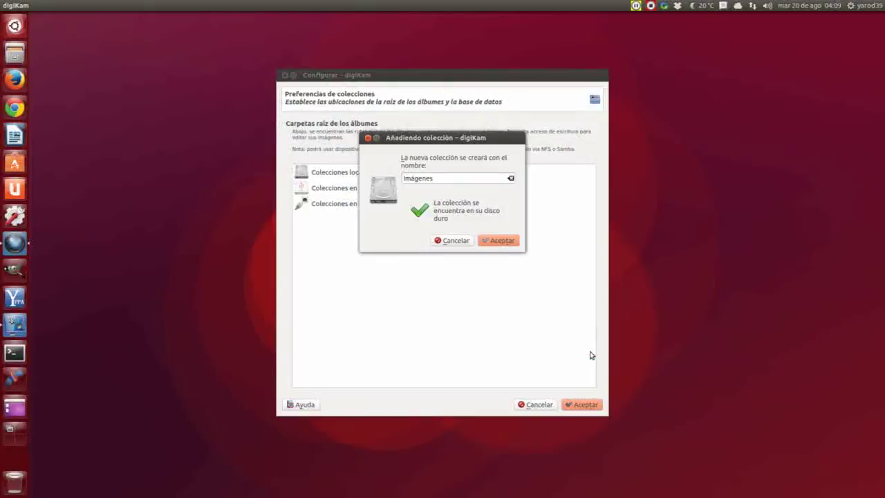
{"action": "left_click", "coordinate": [500, 240]}
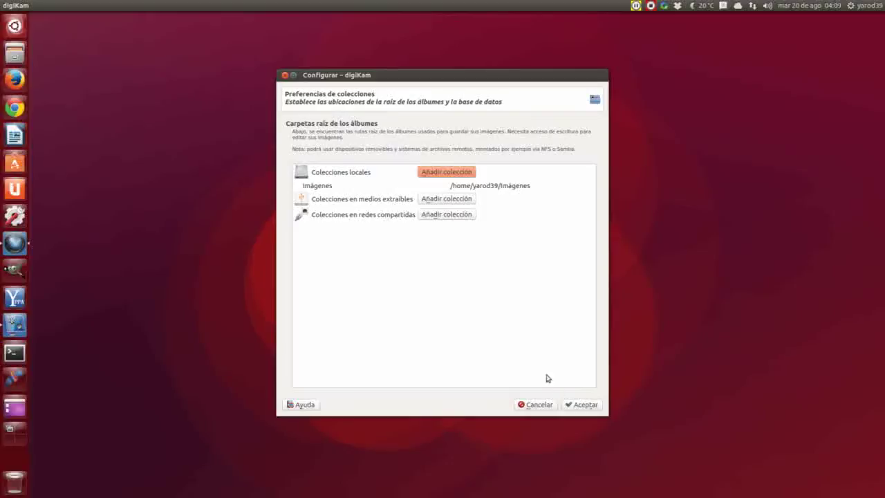
{"action": "left_click", "coordinate": [481, 183]}
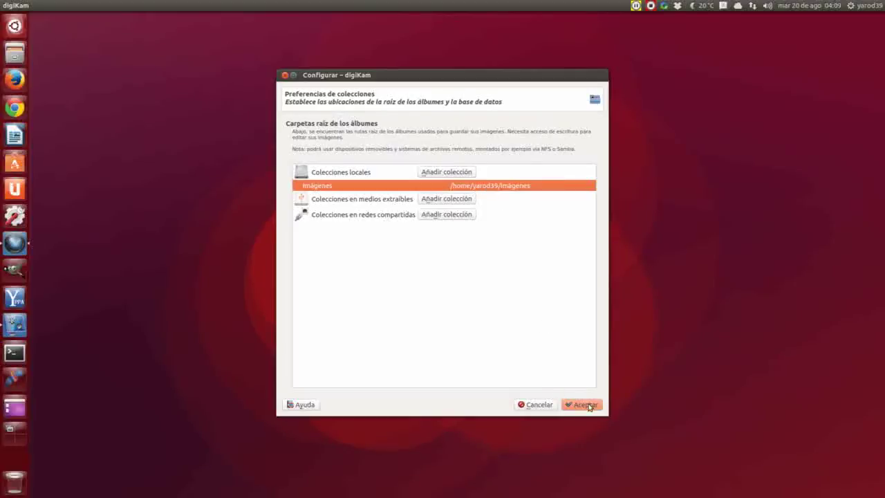
{"action": "left_click", "coordinate": [587, 405]}
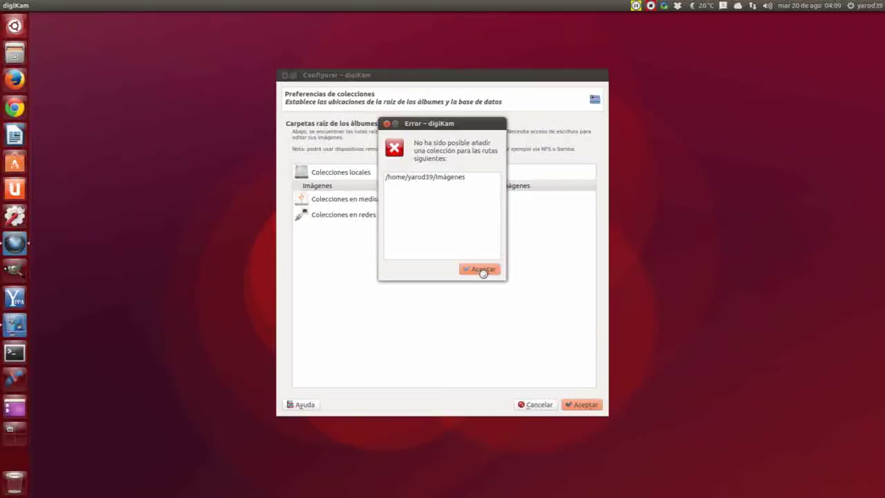
{"action": "left_click", "coordinate": [482, 271]}
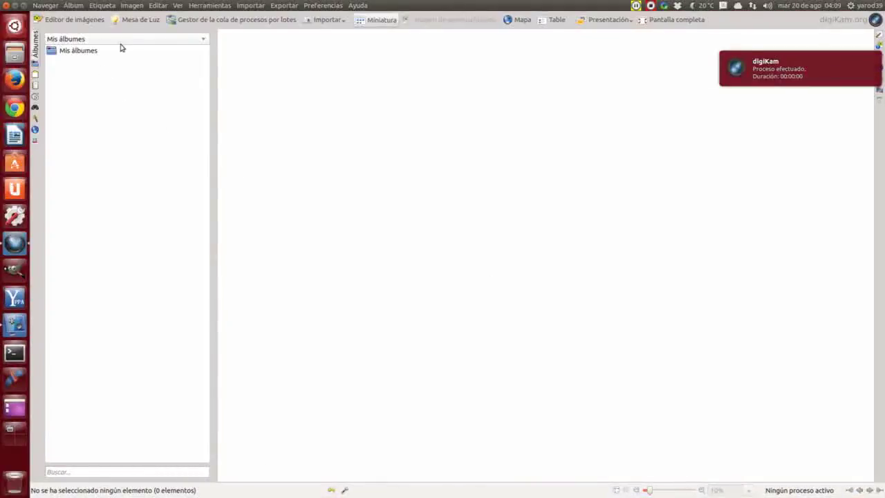
Step: Add the Imágenes folder as a local collection through digiKam's configuration and apply the settings
{"action": "left_click", "coordinate": [195, 6]}
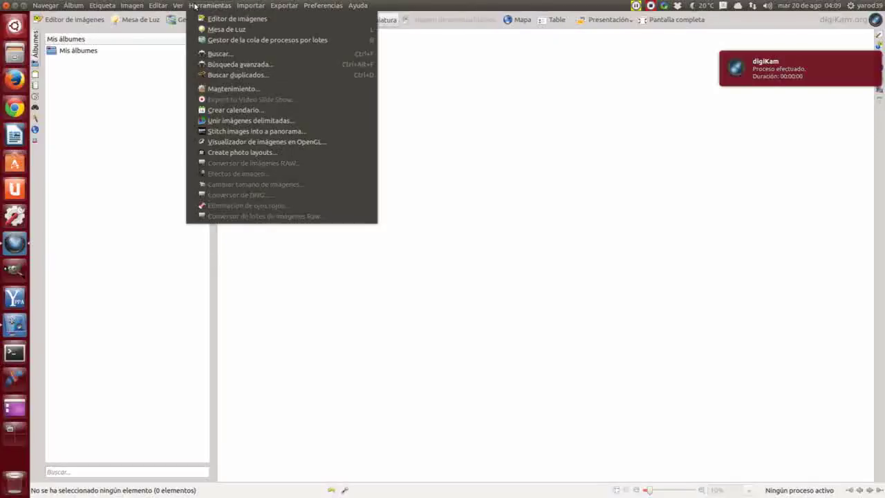
{"action": "mouse_move", "coordinate": [246, 6]}
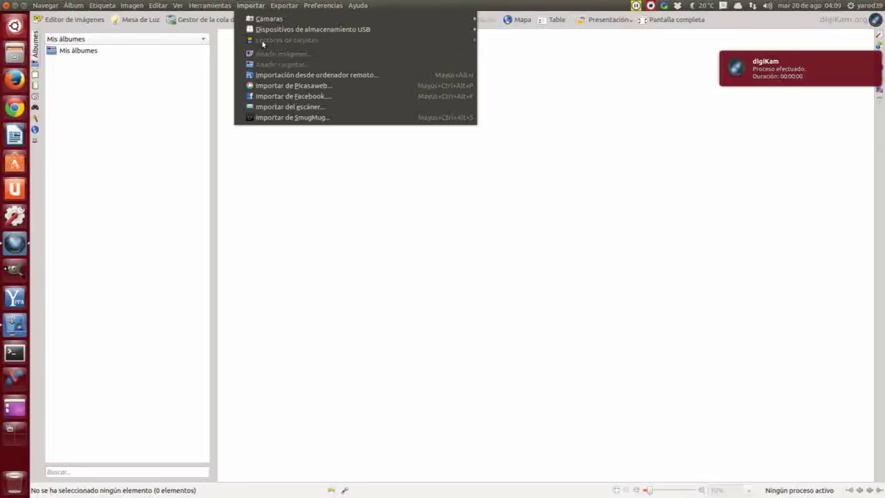
{"action": "mouse_move", "coordinate": [265, 32]}
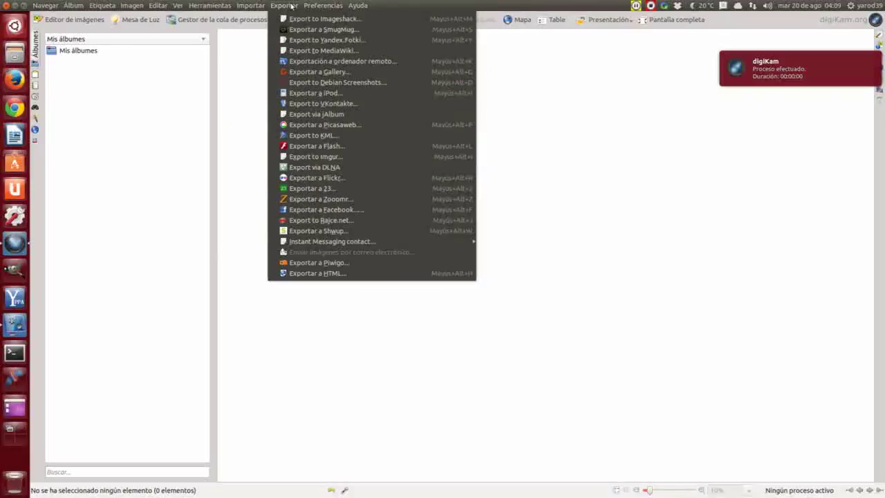
{"action": "mouse_move", "coordinate": [317, 5]}
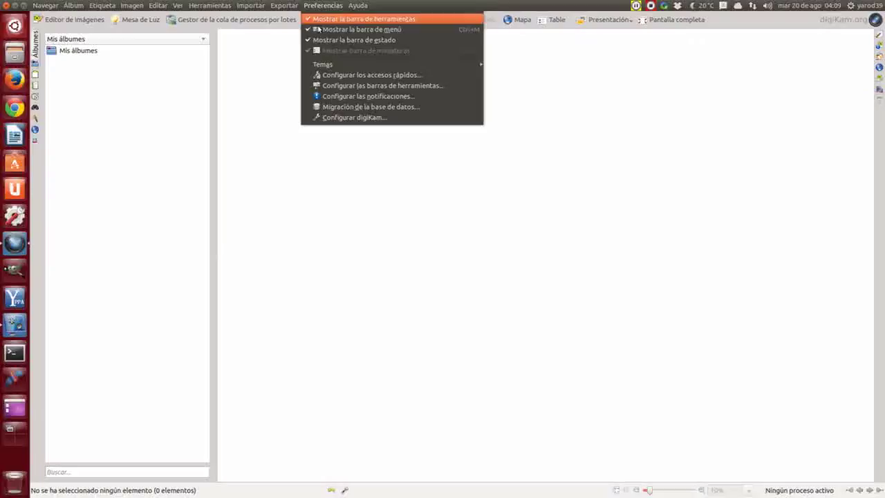
{"action": "left_click", "coordinate": [339, 119]}
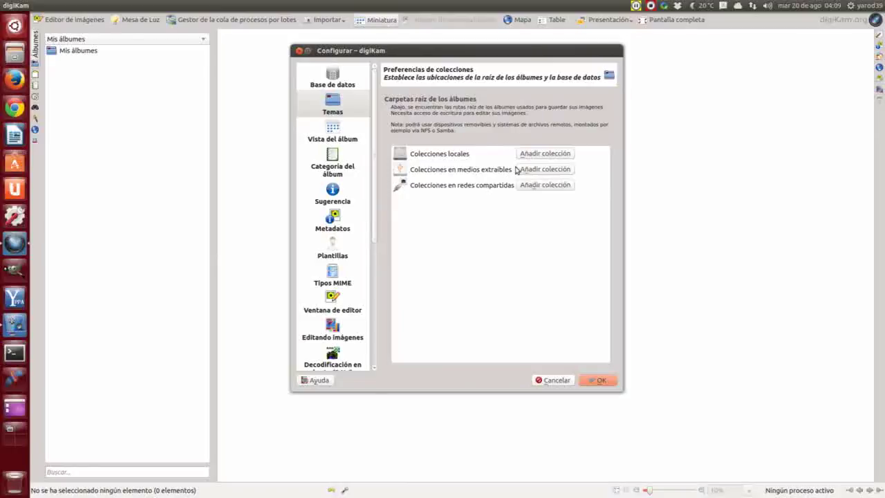
{"action": "left_click", "coordinate": [532, 154]}
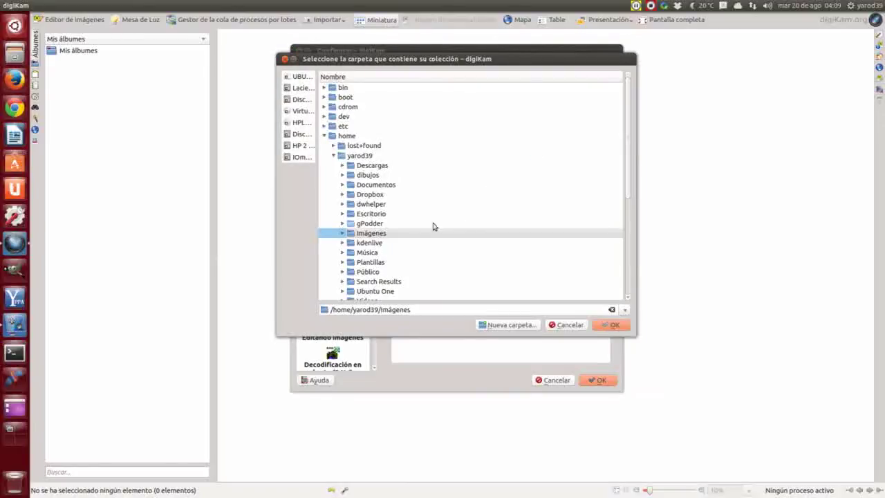
{"action": "left_click", "coordinate": [395, 236]}
{"action": "left_click", "coordinate": [396, 235]}
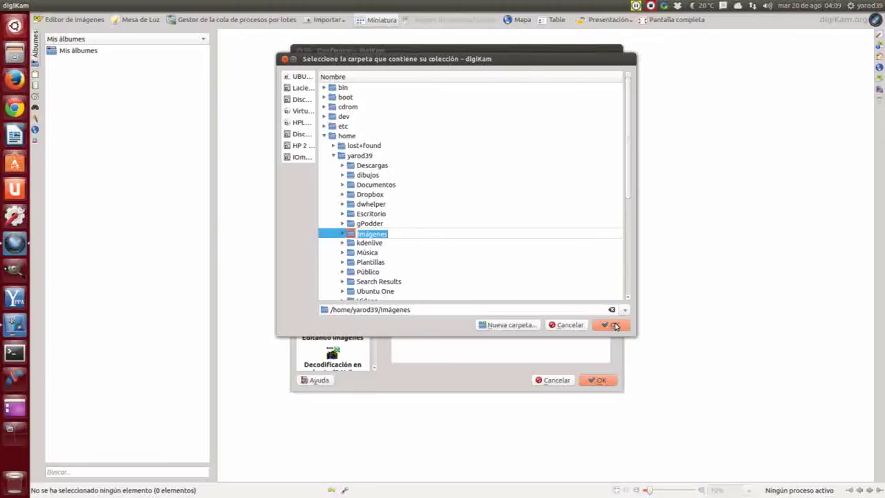
{"action": "left_click", "coordinate": [611, 325]}
{"action": "left_click", "coordinate": [516, 218]}
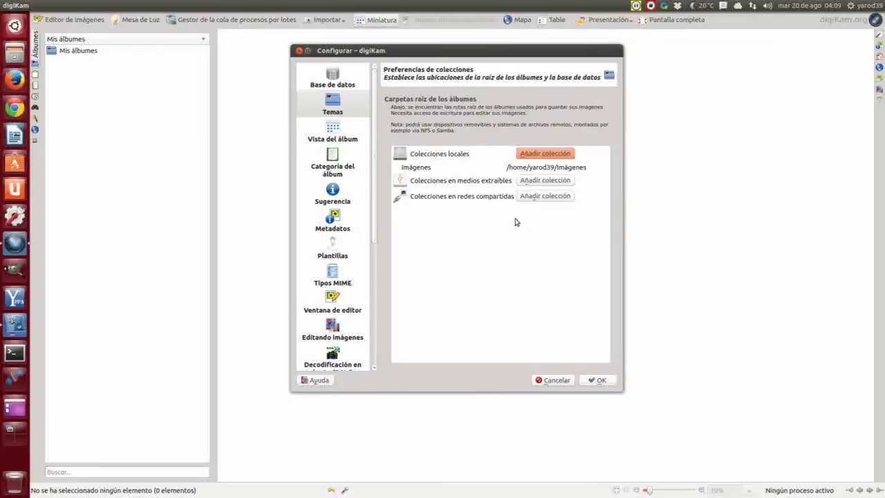
{"action": "left_click", "coordinate": [600, 380]}
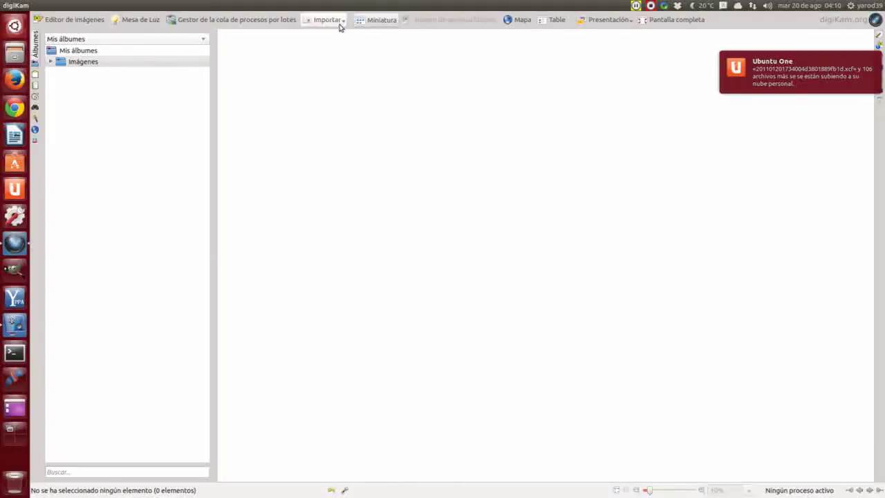
Step: Open the Imágenes album's folder in the file manager from digiKam
{"action": "left_click", "coordinate": [372, 19]}
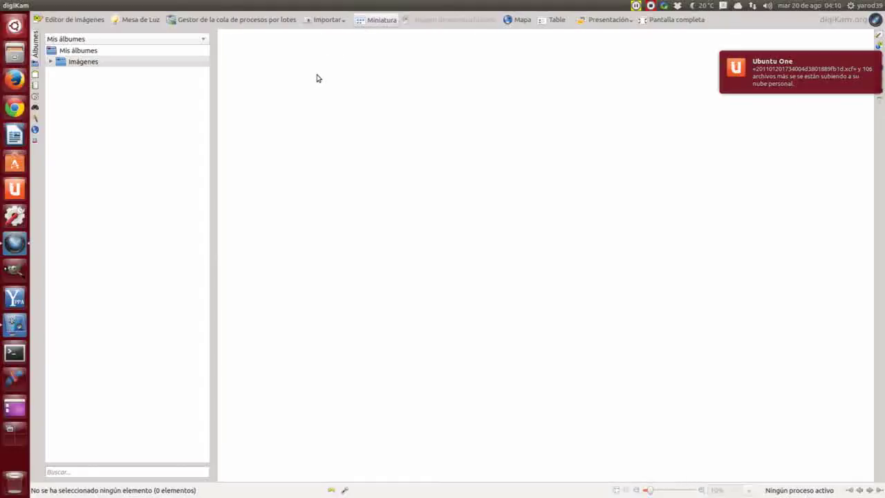
{"action": "left_click", "coordinate": [85, 64]}
{"action": "right_click", "coordinate": [85, 66]}
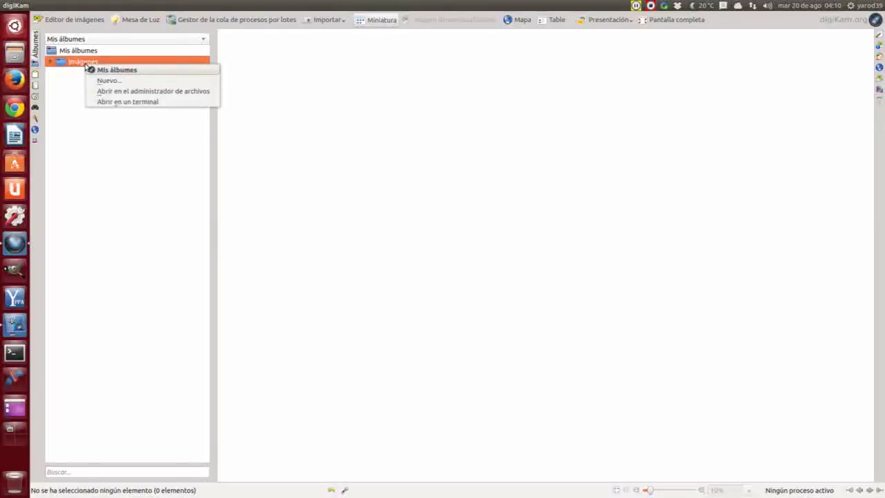
{"action": "left_click", "coordinate": [108, 91]}
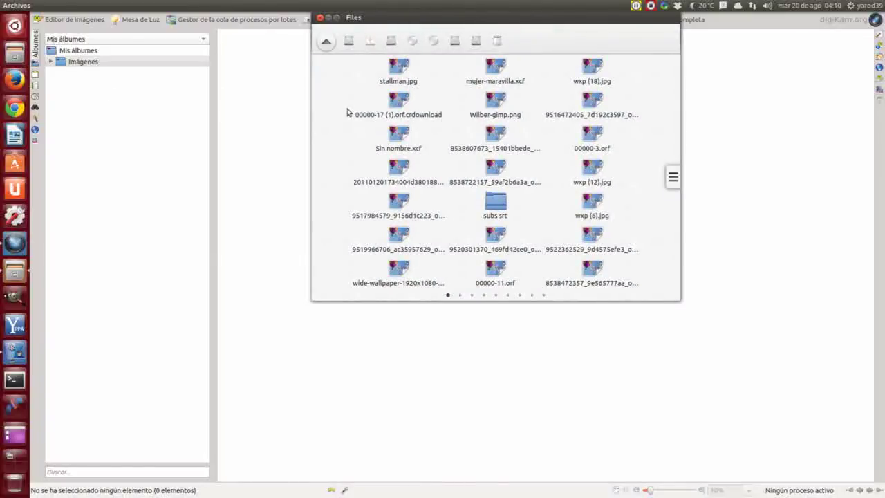
Step: Open 00000-11.orf from the file manager in UFRaw and close both resulting UFRaw windows
{"action": "double_click", "coordinate": [490, 272]}
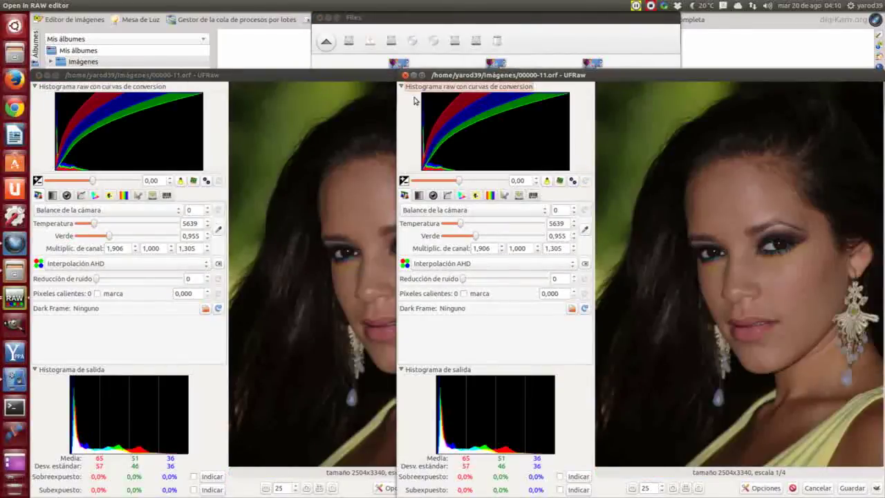
{"action": "left_click", "coordinate": [405, 75]}
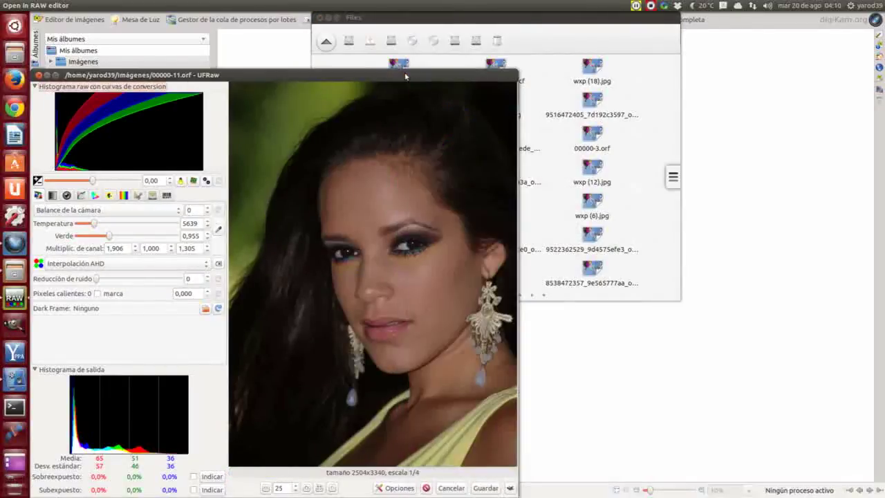
{"action": "left_click", "coordinate": [38, 75]}
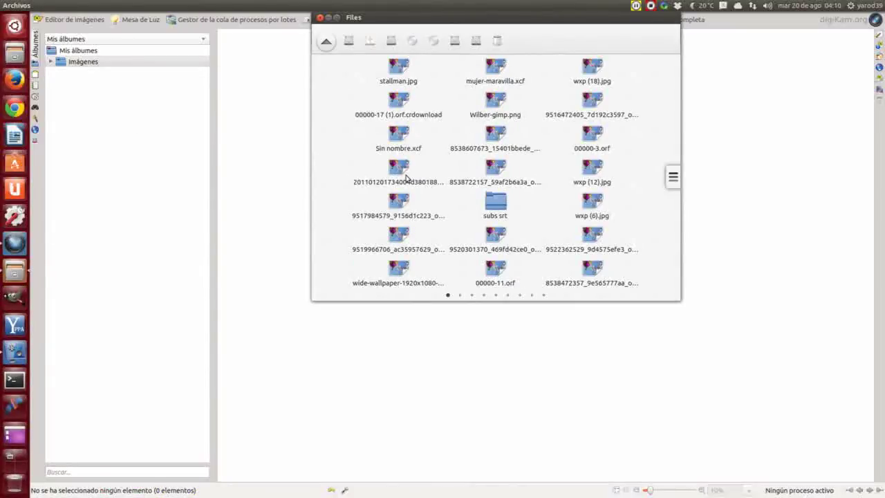
Step: View an image from the second page of the folder in the file manager's image viewer, and close the file manager
{"action": "left_click", "coordinate": [460, 295]}
{"action": "double_click", "coordinate": [402, 171]}
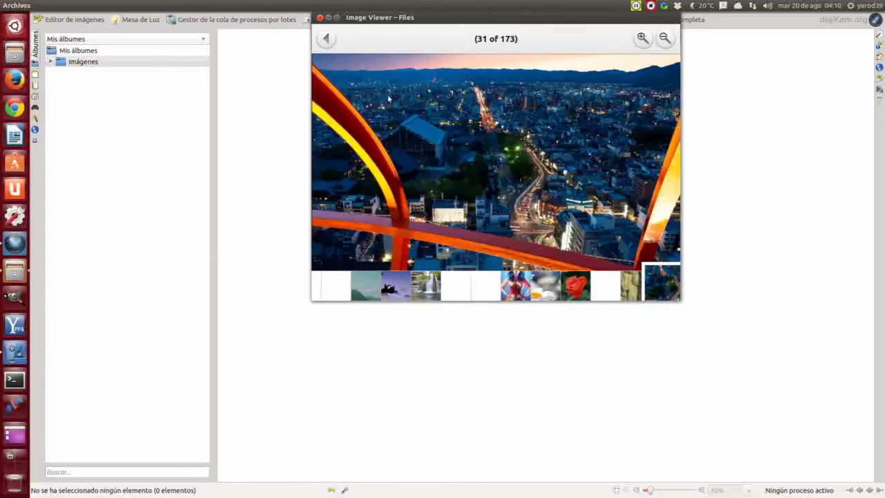
{"action": "left_click", "coordinate": [320, 18]}
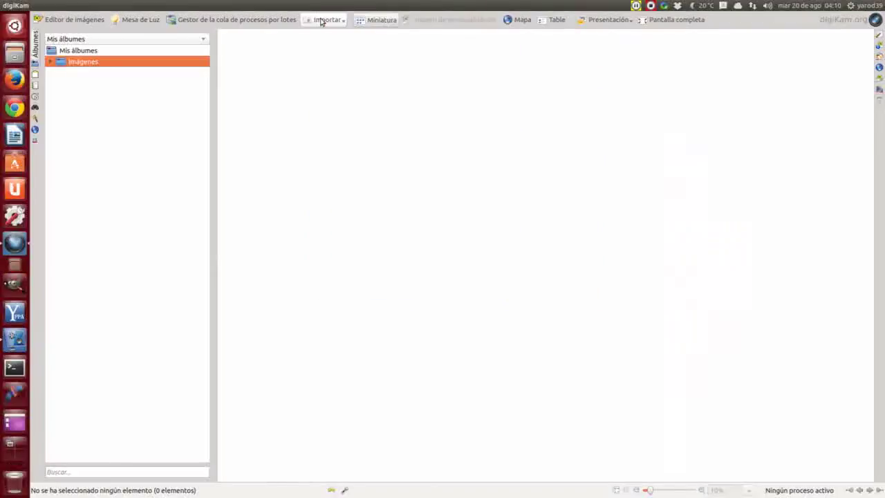
{"action": "right_click", "coordinate": [85, 62]}
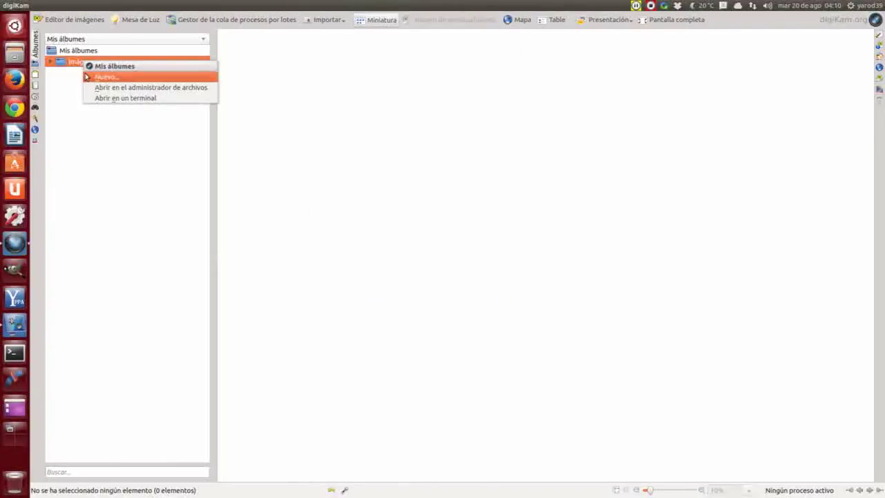
{"action": "left_click", "coordinate": [104, 77]}
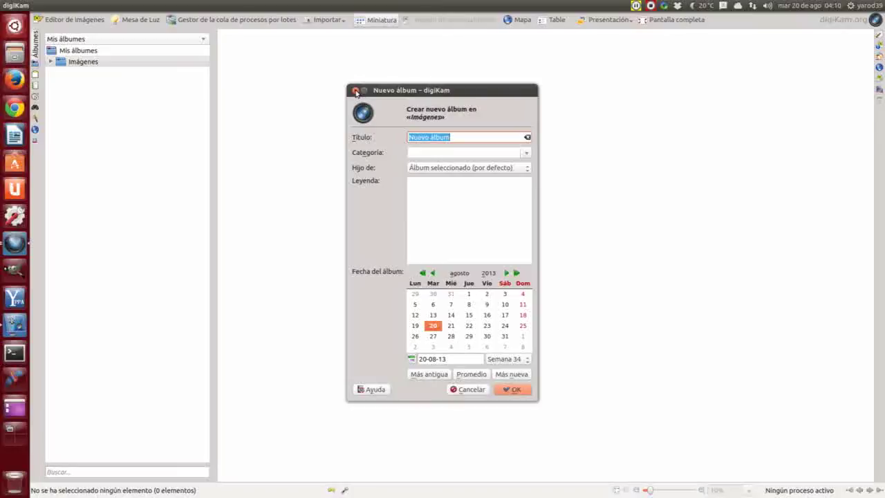
{"action": "left_click", "coordinate": [355, 90]}
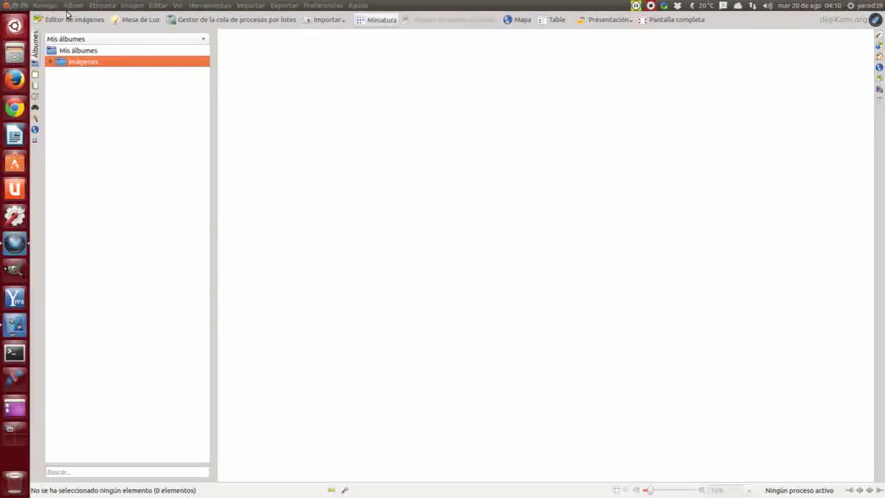
Step: Expand the Imágenes album in digiKam and select its 30 Digital Art Wallpapers 1920 X 1080 subalbum
{"action": "double_click", "coordinate": [77, 63]}
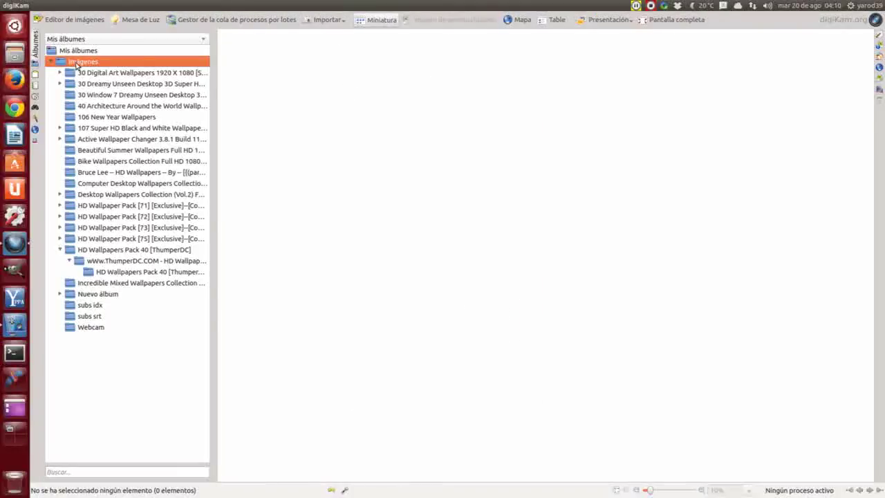
{"action": "left_click", "coordinate": [79, 73]}
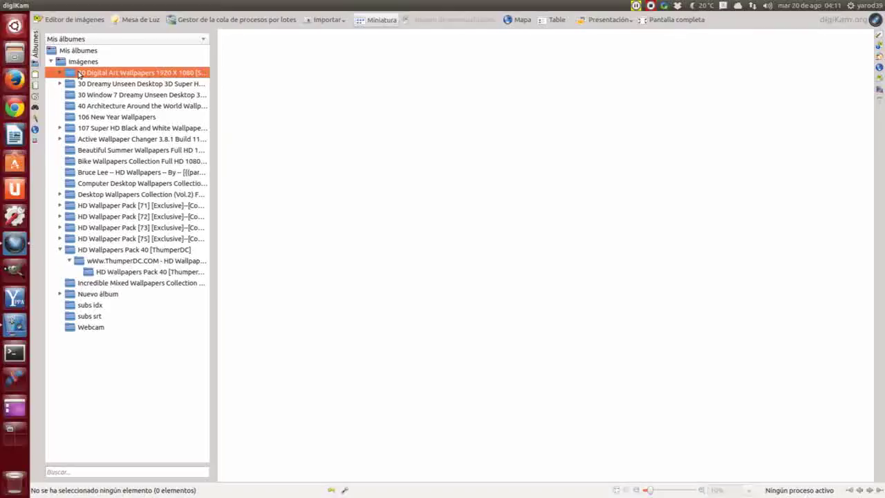
Step: Expand the 30 Digital Art Wallpapers and 30 Stunning Digital Art albums and select their Wallpapers subalbum
{"action": "double_click", "coordinate": [80, 74]}
{"action": "double_click", "coordinate": [90, 85]}
{"action": "double_click", "coordinate": [91, 85]}
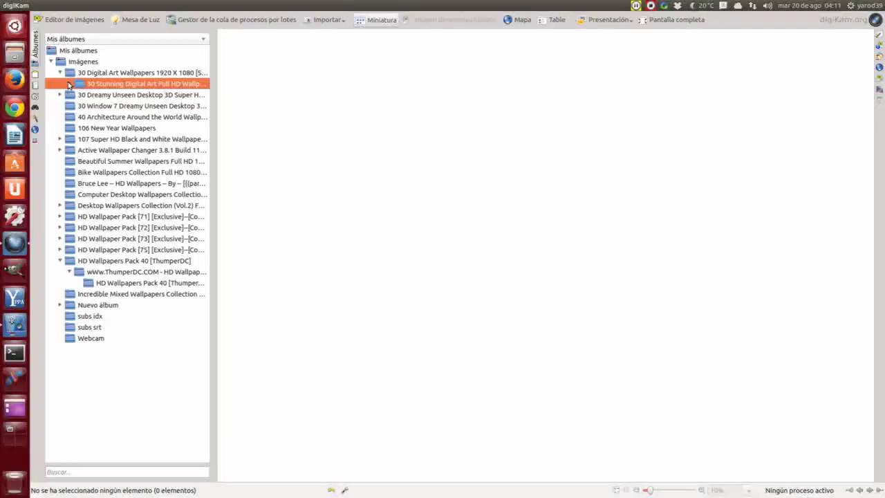
{"action": "left_click", "coordinate": [70, 84]}
{"action": "left_click", "coordinate": [108, 96]}
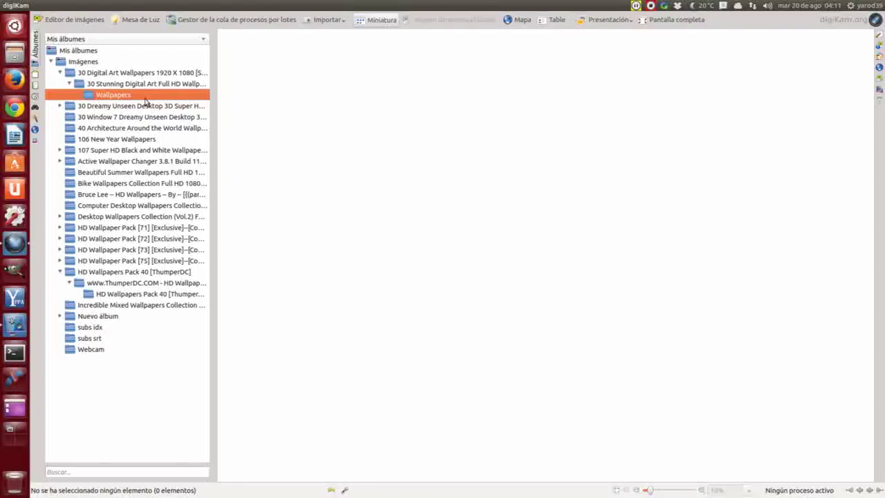
Step: Open the Wallpapers album's folder in the file manager, view 7.jpg in the image viewer, and close it
{"action": "right_click", "coordinate": [141, 97]}
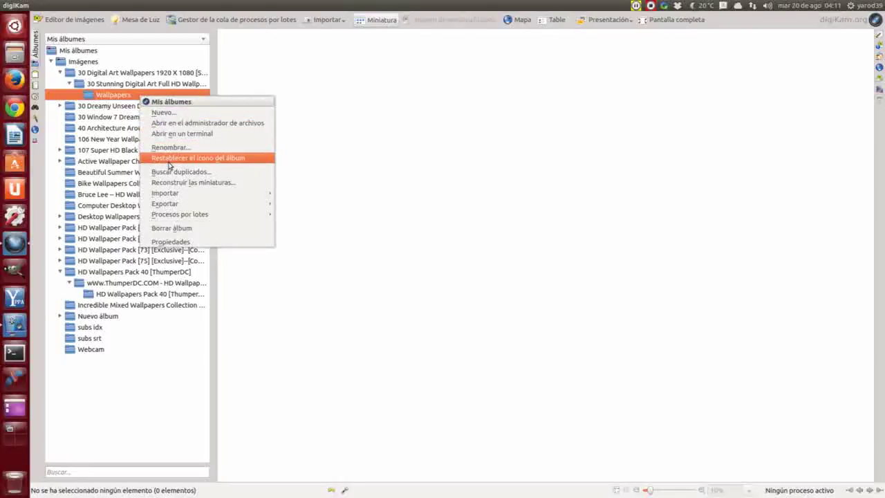
{"action": "mouse_move", "coordinate": [170, 196]}
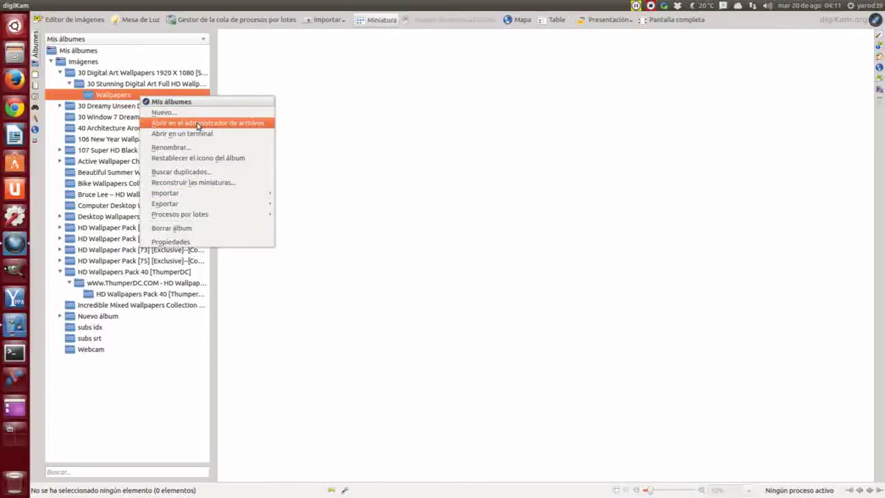
{"action": "left_click", "coordinate": [198, 125]}
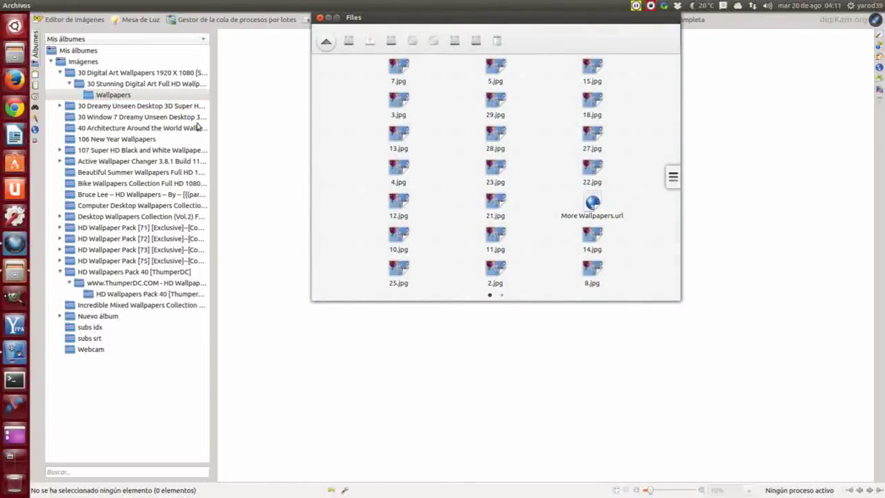
{"action": "double_click", "coordinate": [398, 68]}
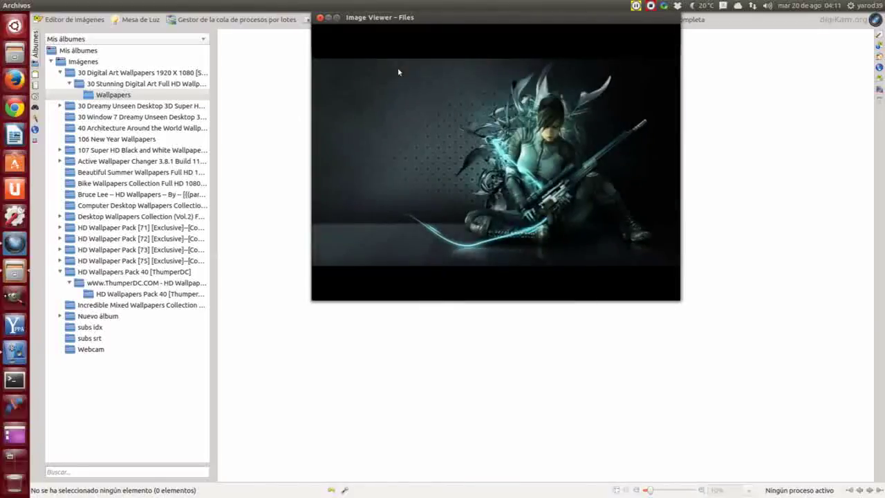
{"action": "left_click", "coordinate": [320, 17]}
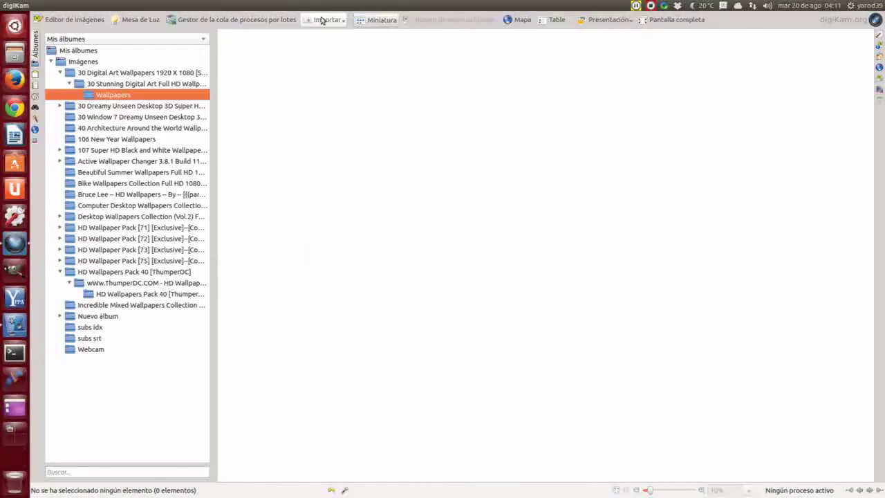
{"action": "left_click", "coordinate": [365, 20]}
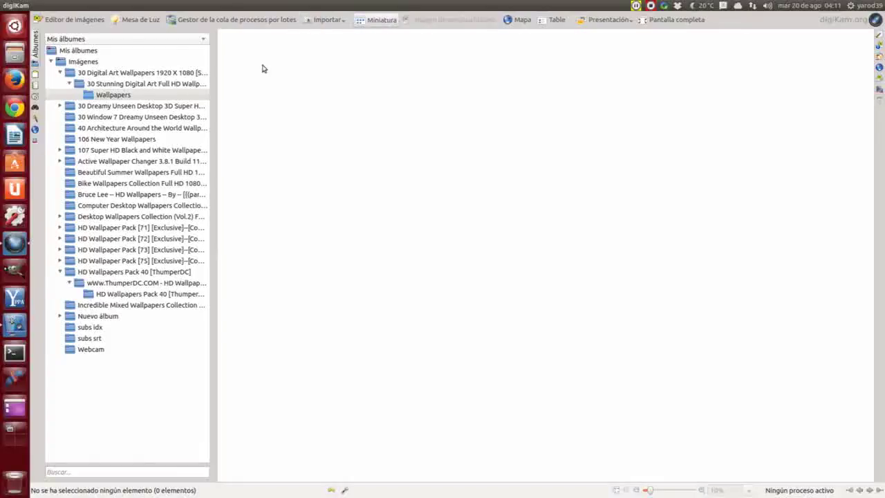
Step: Create a subalbum titled Nuevo álbum inside the Wallpapers album
{"action": "right_click", "coordinate": [168, 96]}
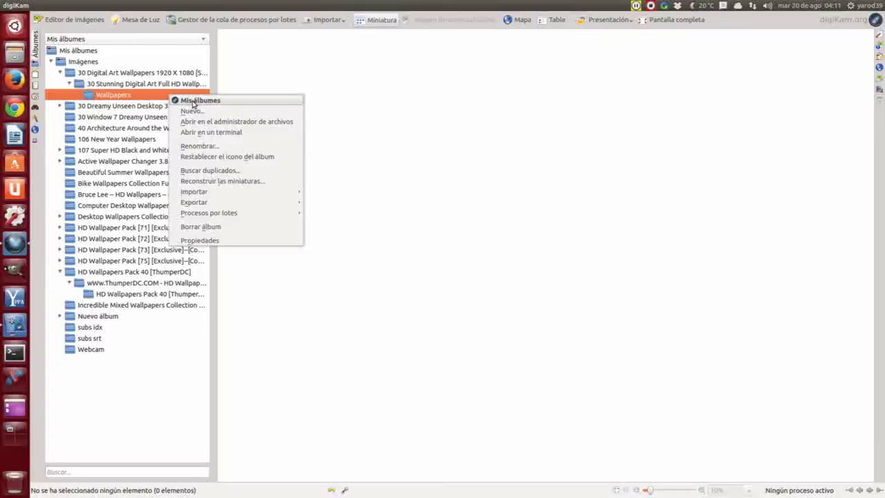
{"action": "left_click", "coordinate": [193, 109]}
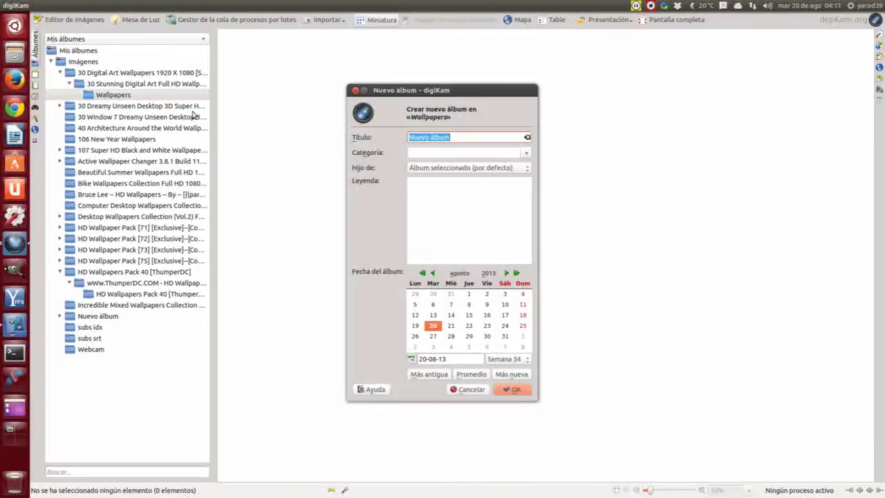
{"action": "left_click", "coordinate": [516, 390]}
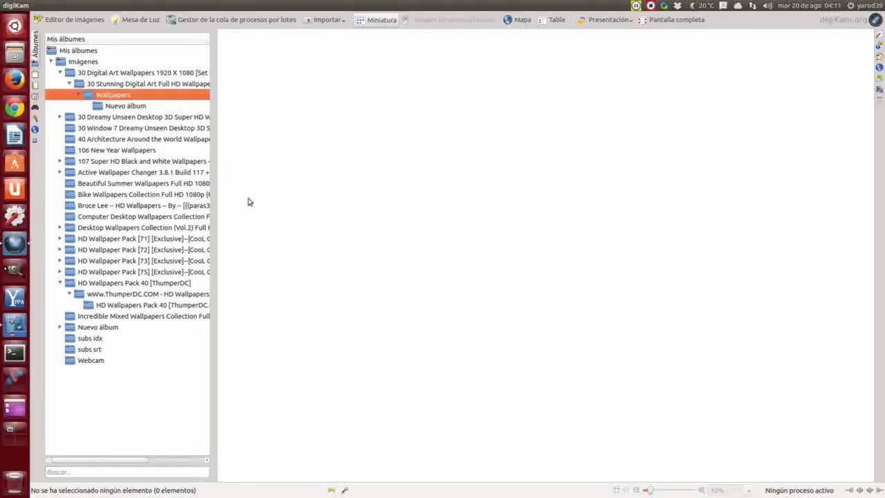
Step: Delete the Nuevo álbum subalbum inside Wallpapers by moving it to the trash
{"action": "left_click", "coordinate": [128, 105]}
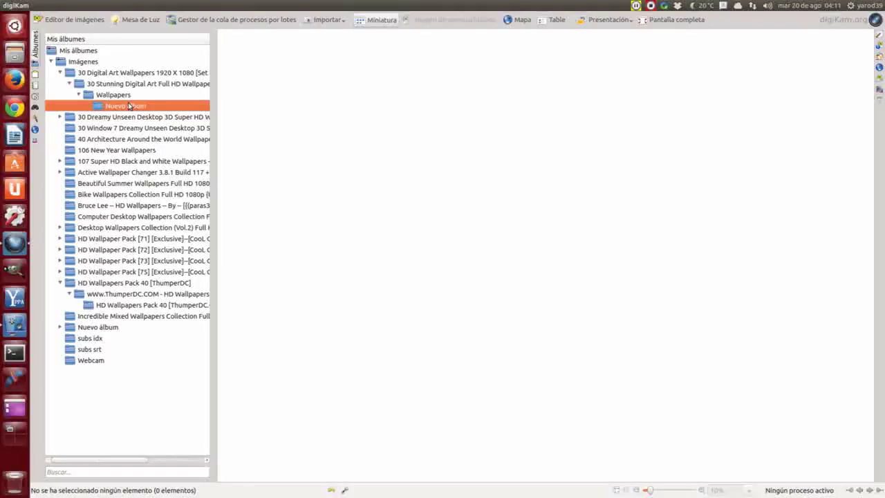
{"action": "right_click", "coordinate": [128, 105]}
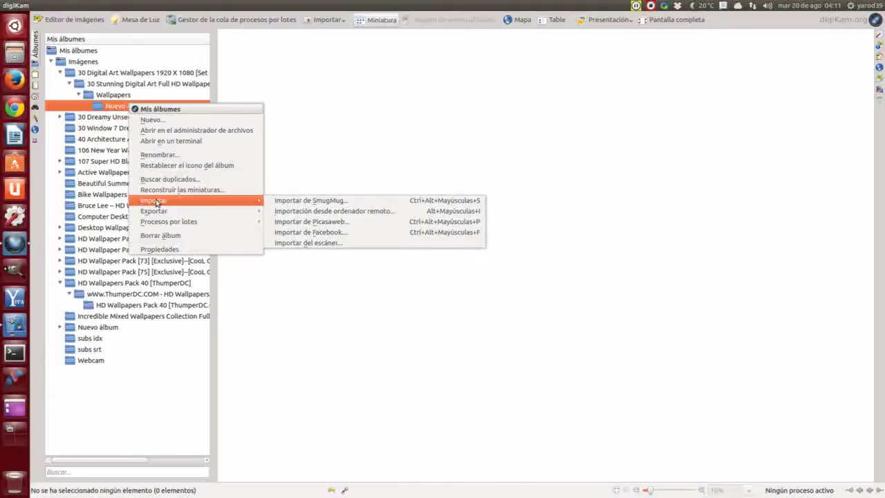
{"action": "left_click", "coordinate": [169, 236]}
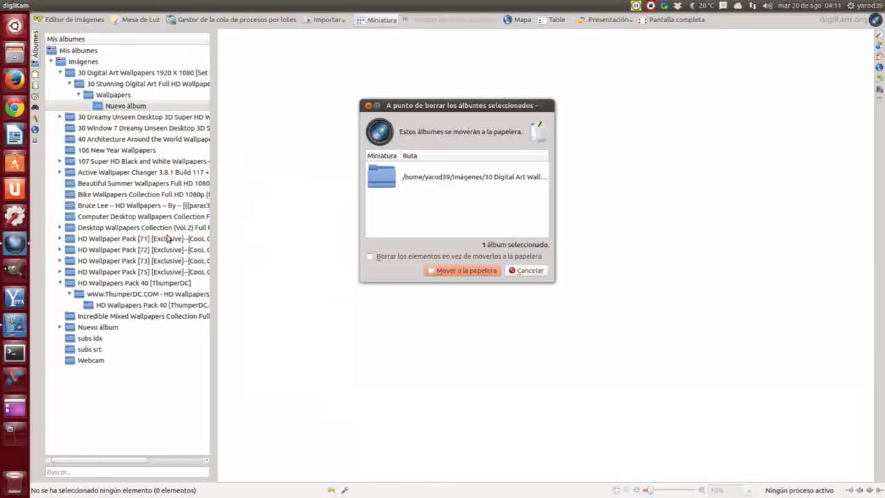
{"action": "left_click", "coordinate": [486, 273]}
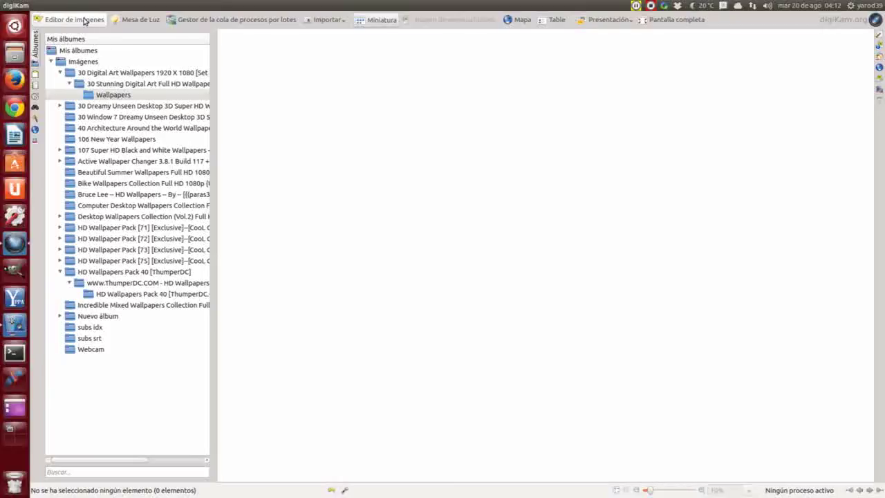
Step: Open digiKam's light table (Mesa de Luz) maximized, and open the Imágenes folder in the file manager over it
{"action": "left_click", "coordinate": [140, 21]}
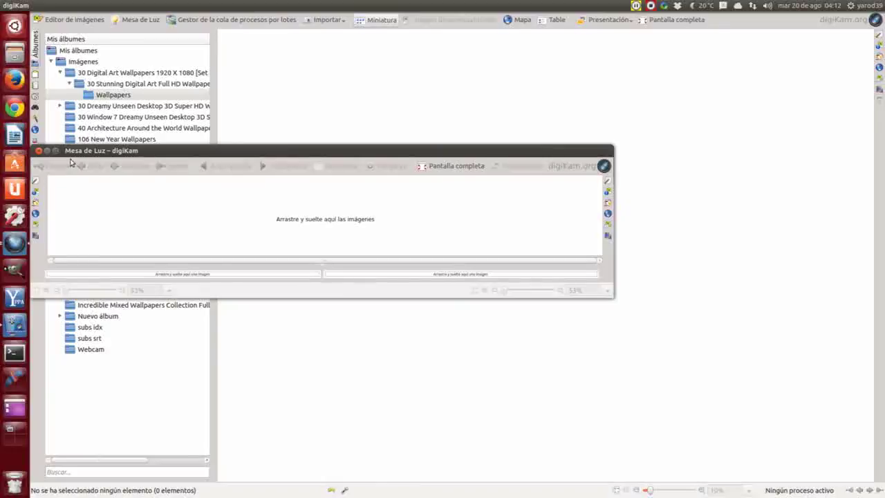
{"action": "left_click", "coordinate": [56, 150]}
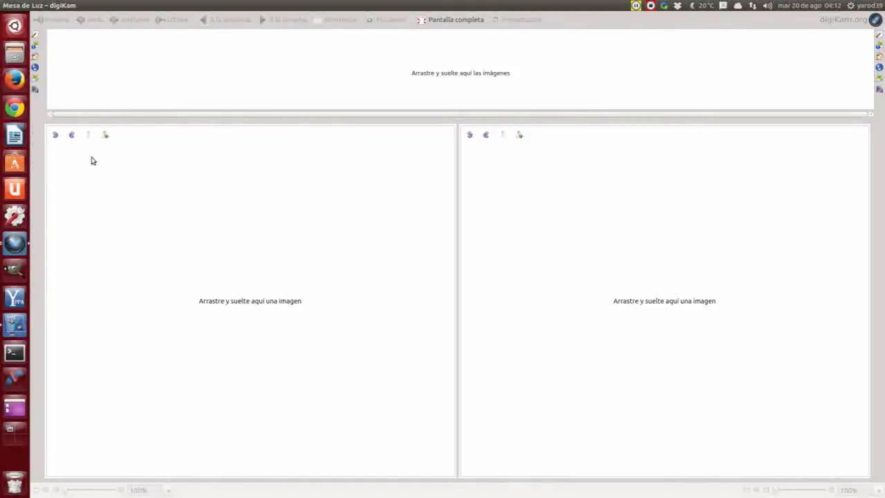
{"action": "left_click", "coordinate": [15, 52]}
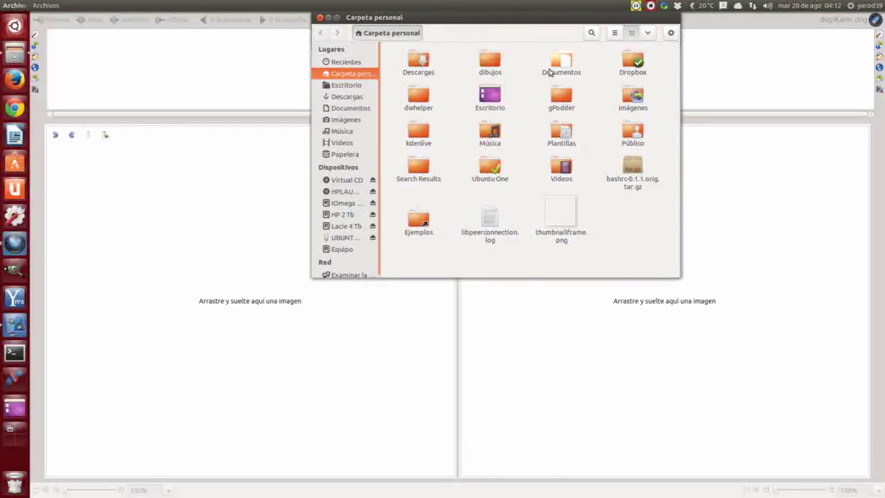
{"action": "left_click", "coordinate": [636, 98]}
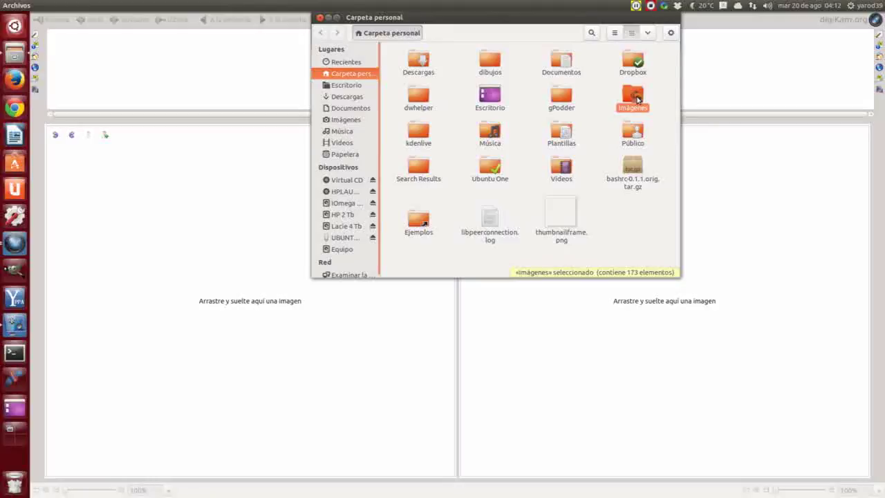
{"action": "double_click", "coordinate": [636, 99]}
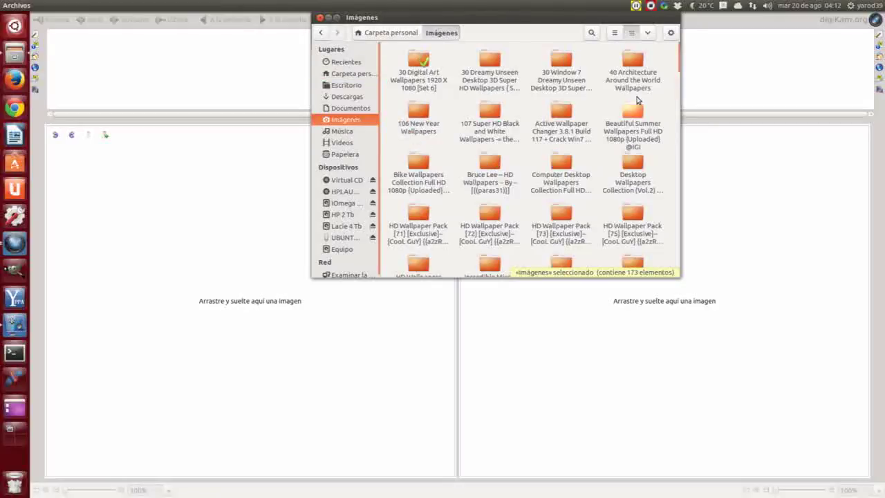
Step: Try to add 00000-4.orf from the Imágenes folder to the light table's thumbnail strip
{"action": "scroll", "coordinate": [512, 197], "scroll_direction": "down", "scroll_amount": 3}
{"action": "scroll", "coordinate": [512, 197], "scroll_direction": "down", "scroll_amount": 3}
{"action": "left_click_drag", "start_coordinate": [491, 189], "coordinate": [235, 66]}
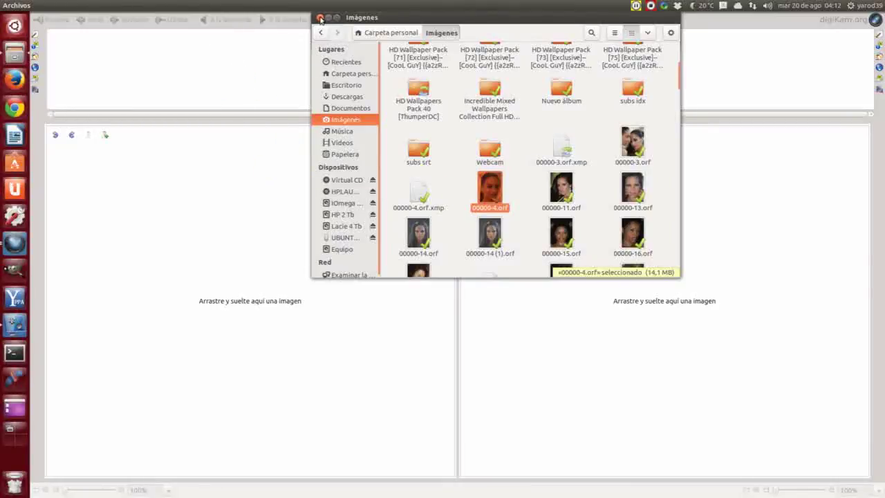
{"action": "left_click_drag", "start_coordinate": [371, 17], "coordinate": [349, 145]}
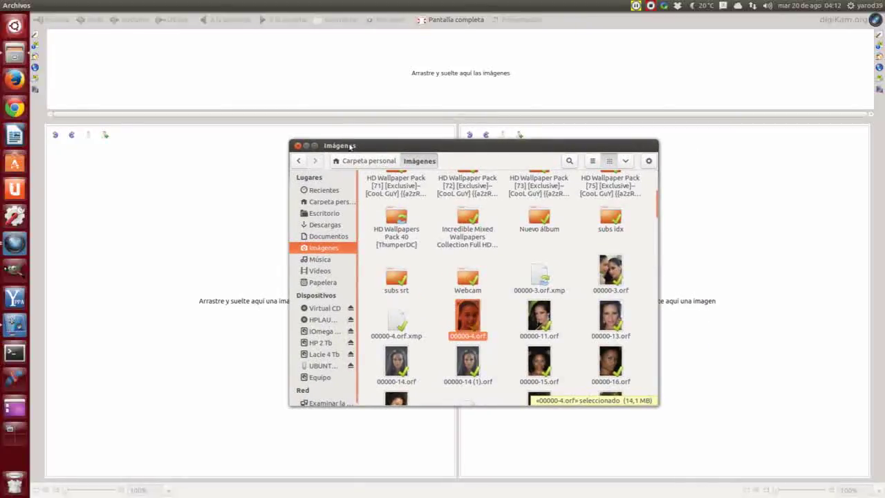
{"action": "scroll", "coordinate": [441, 273], "scroll_direction": "down", "scroll_amount": 5}
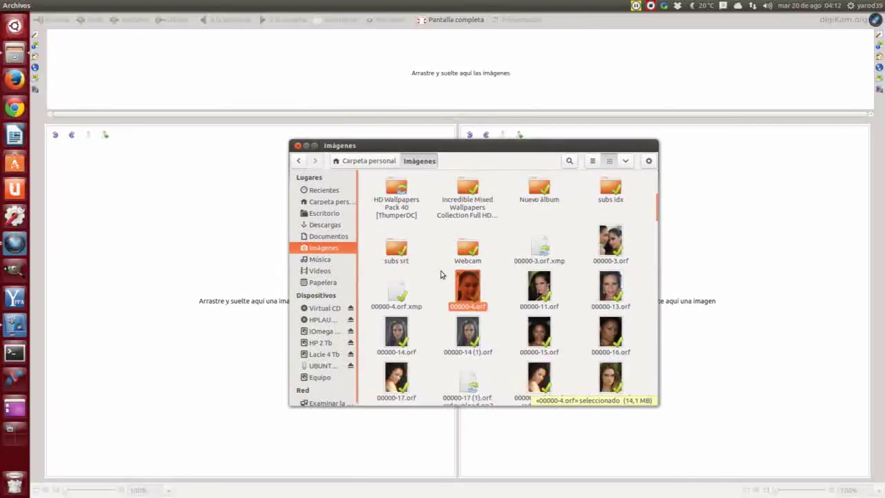
{"action": "scroll", "coordinate": [440, 273], "scroll_direction": "down", "scroll_amount": 10}
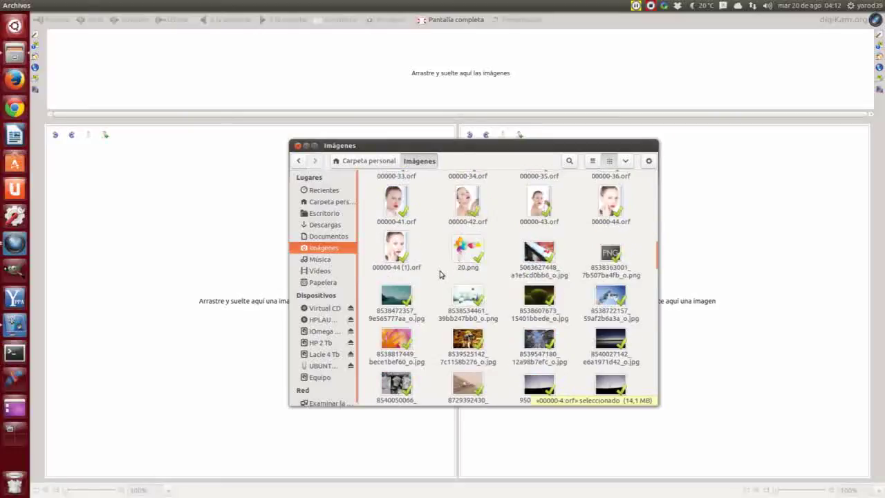
{"action": "scroll", "coordinate": [440, 274], "scroll_direction": "down", "scroll_amount": 1}
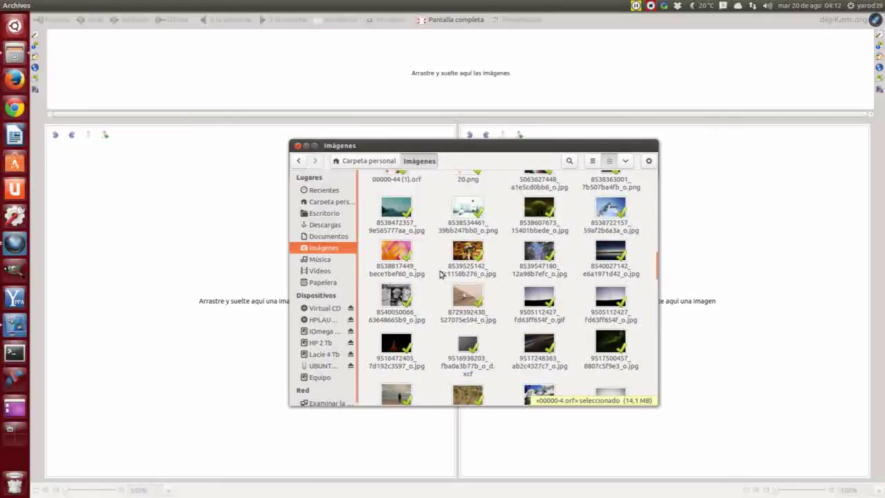
{"action": "left_click_drag", "start_coordinate": [396, 296], "coordinate": [450, 71]}
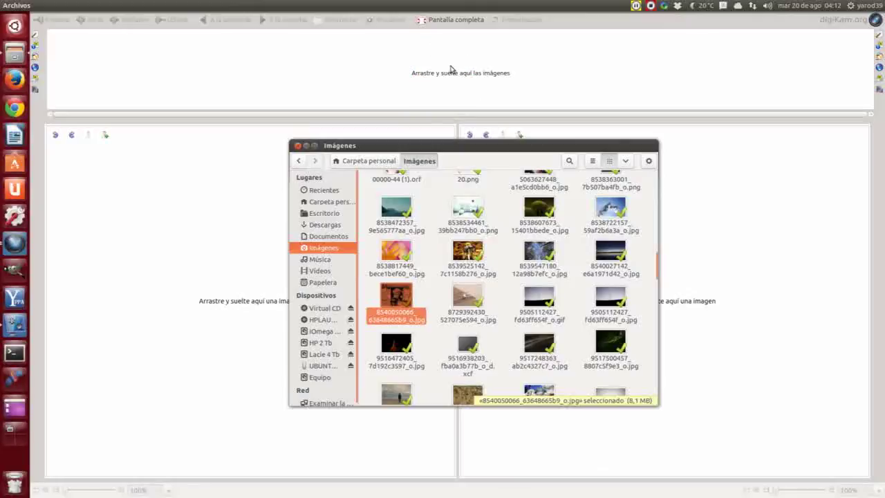
{"action": "left_click", "coordinate": [297, 147]}
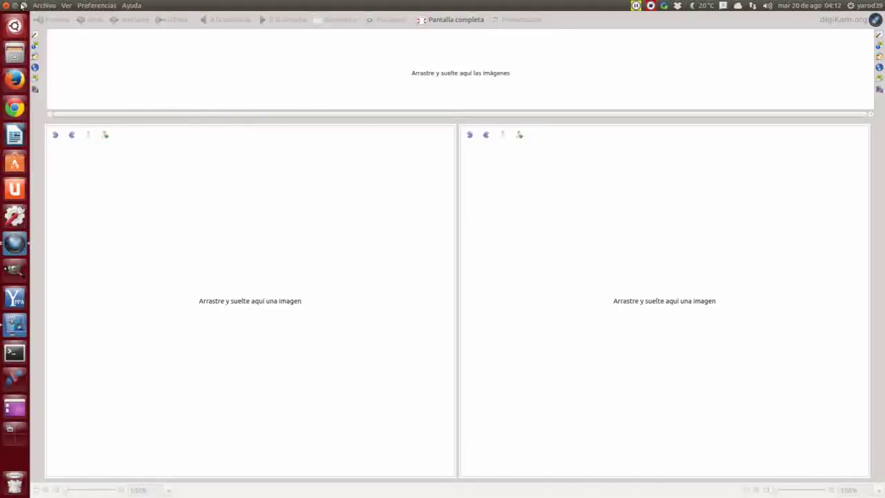
Step: Close the light table window and exit digiKam
{"action": "left_click", "coordinate": [90, 5]}
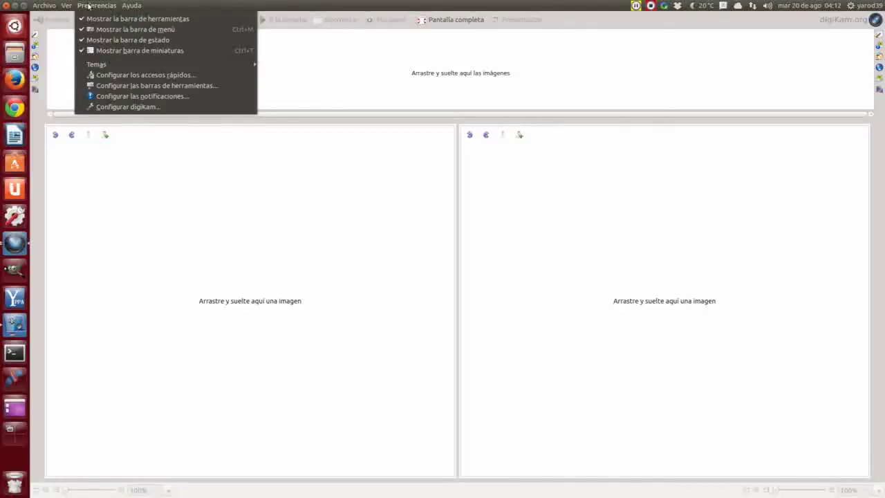
{"action": "left_click", "coordinate": [89, 5]}
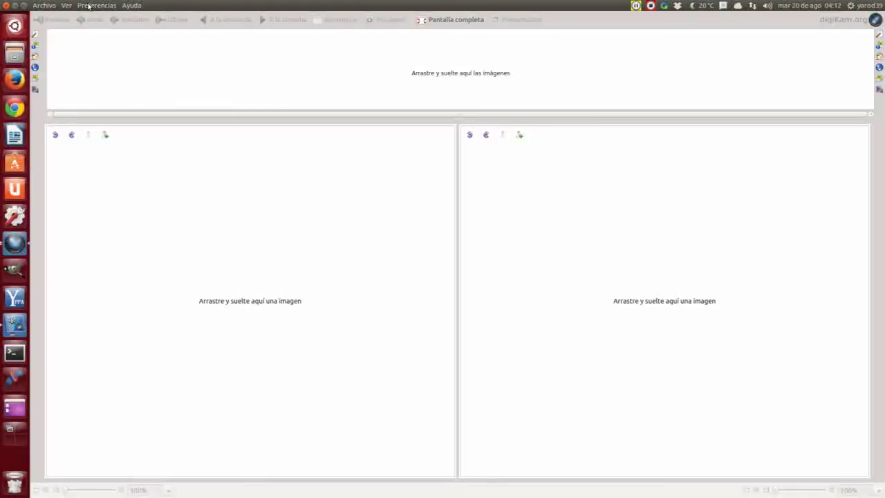
{"action": "left_click", "coordinate": [8, 4]}
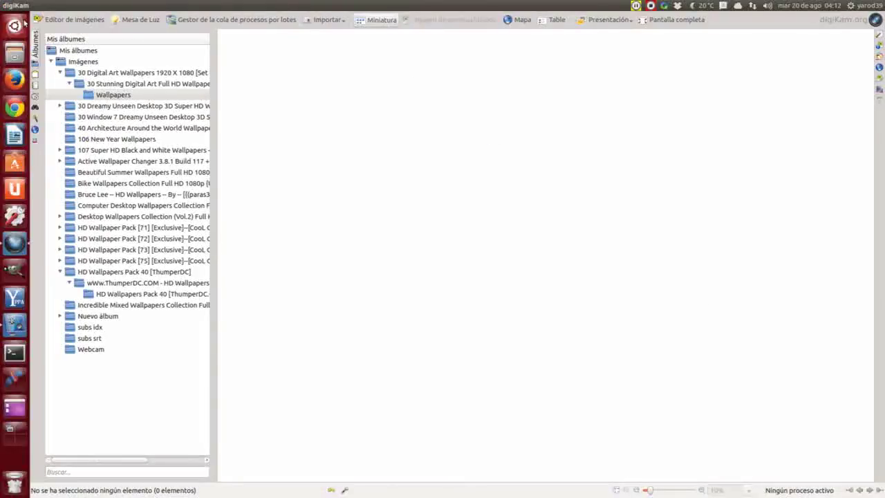
{"action": "left_click", "coordinate": [7, 5]}
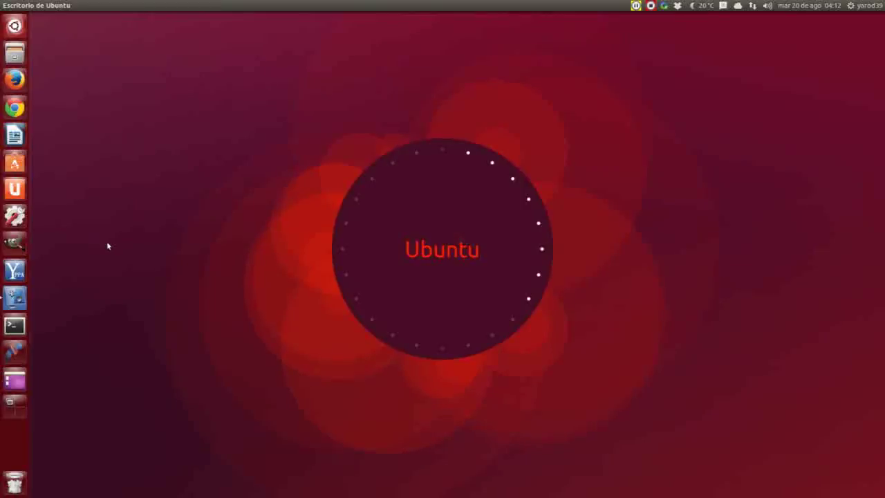
Step: Empty the Ubuntu trash and confirm permanent deletion of all its items
{"action": "right_click", "coordinate": [14, 482]}
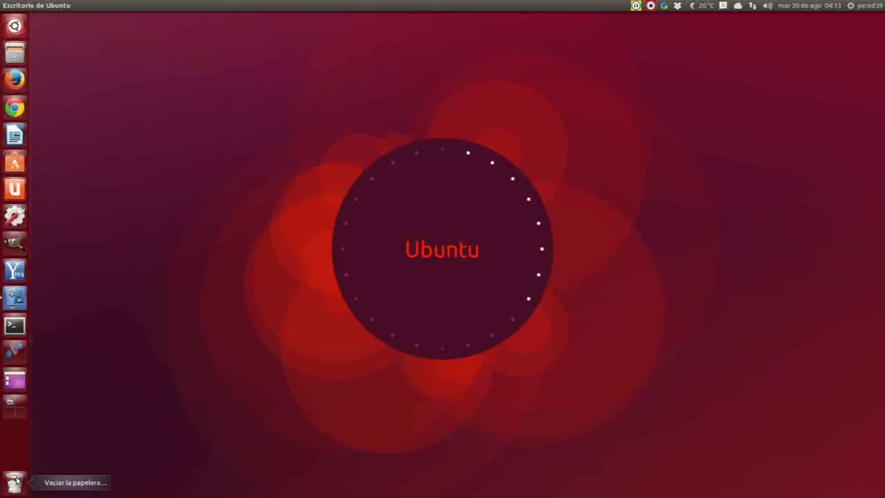
{"action": "left_click", "coordinate": [68, 482]}
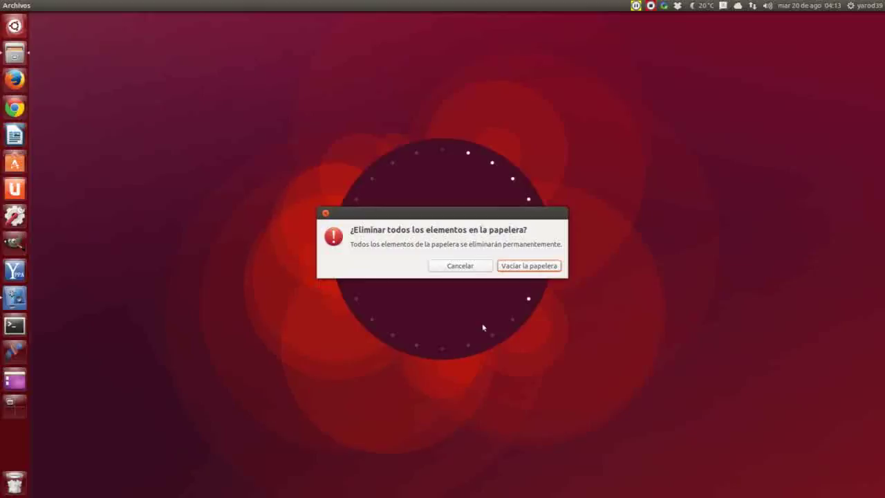
{"action": "left_click", "coordinate": [526, 268]}
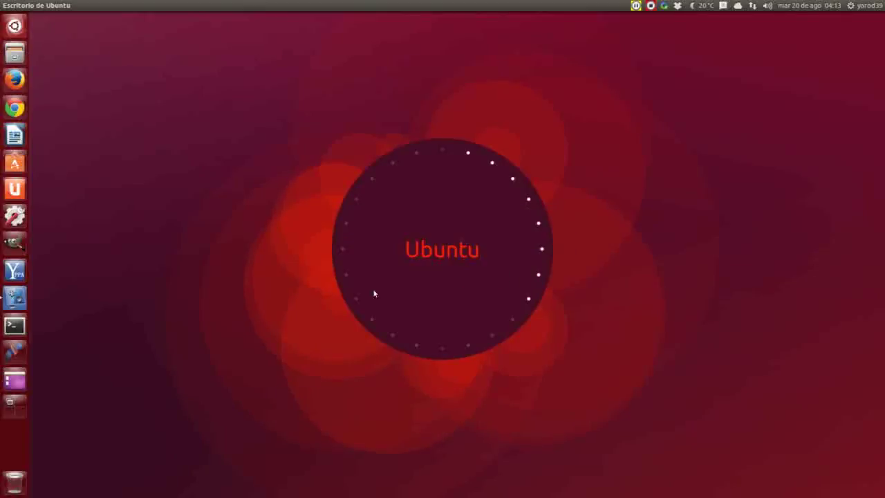